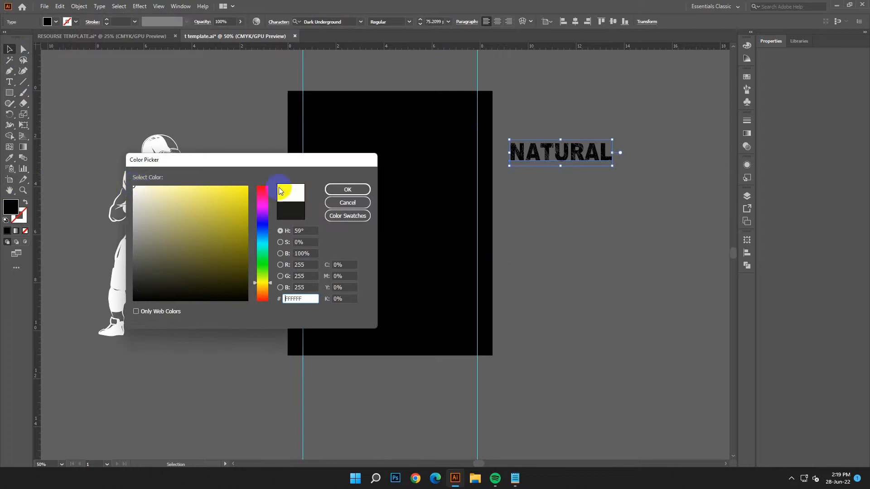
- Switch to Notepad and copy the colour code F99E2E from the notes
click(516, 478)
double_click(537, 364)
right_click(537, 363)
click(559, 238)
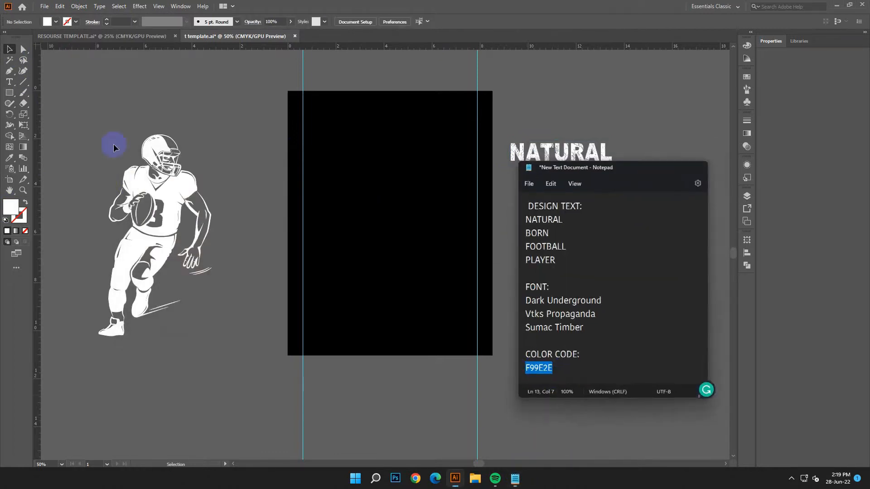
- Set the fill colour to hex F99E2E
double_click(10, 207)
double_click(294, 299)
right_click(294, 299)
click(309, 343)
right_click(291, 300)
click(311, 339)
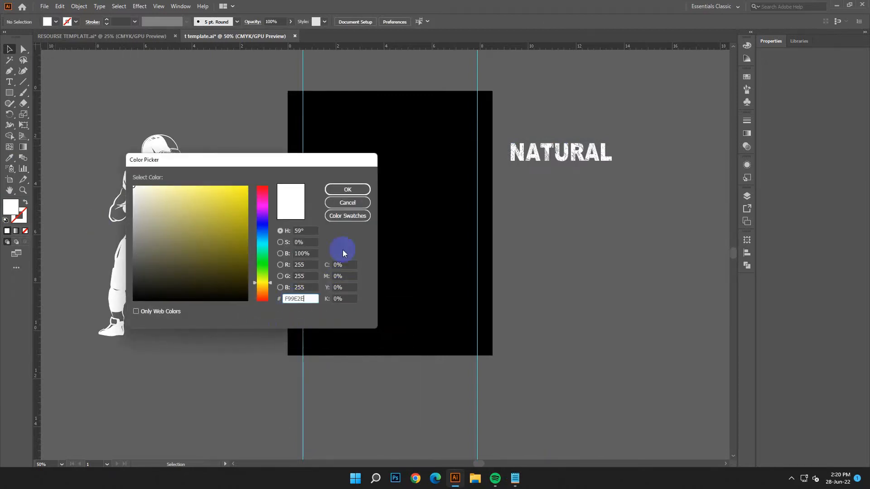
click(347, 189)
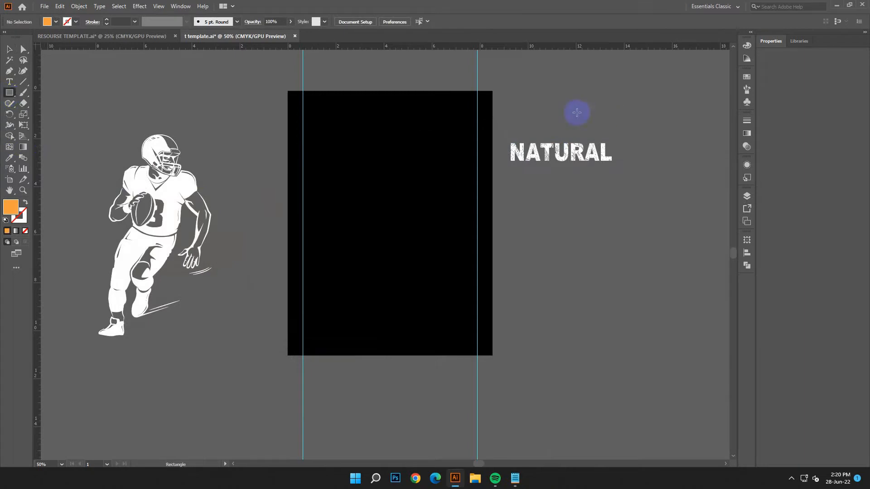
- Draw a small orange square just outside the artboard's upper right corner as a colour reference
drag(527, 102, 528, 102)
click(9, 49)
click(557, 198)
- Move the NATURAL text onto the upper part of the artboard and enlarge it to span the two vertical guides
drag(556, 155, 349, 144)
drag(418, 160, 477, 184)
drag(301, 175, 301, 180)
click(364, 246)
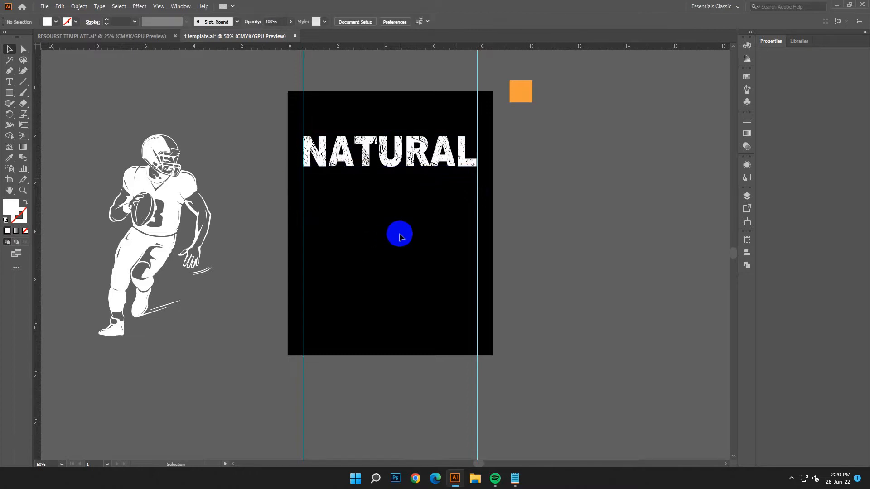
- Refine the NATURAL text's size to about 129 pt so its last letter ends at the right guide
key(ctrl+equal)
key(ctrl+equal)
key(ctrl+equal)
drag(544, 186, 327, 415)
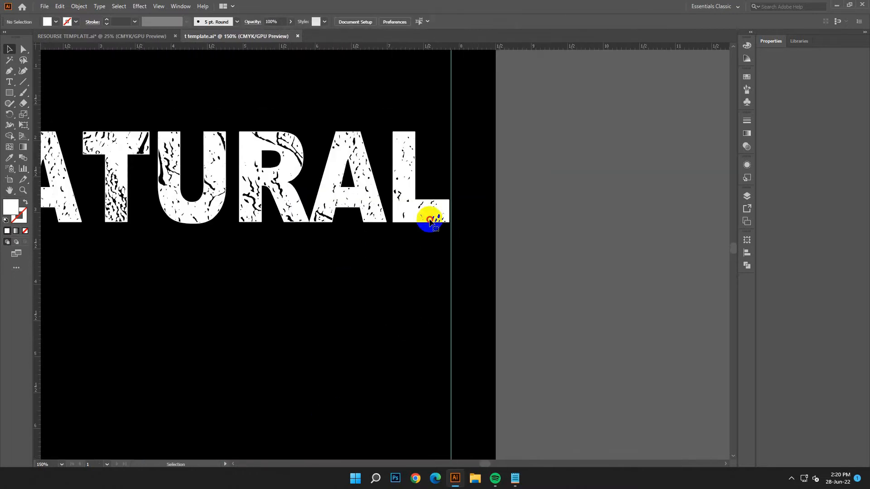
click(429, 218)
drag(449, 247, 450, 250)
click(488, 261)
- Place a duplicate of the NATURAL text outside the artboard, above the football player illustration
key(ctrl+minus)
key(ctrl+minus)
key(ctrl+minus)
scroll(373, 227, down, 3)
drag(373, 227, 431, 217)
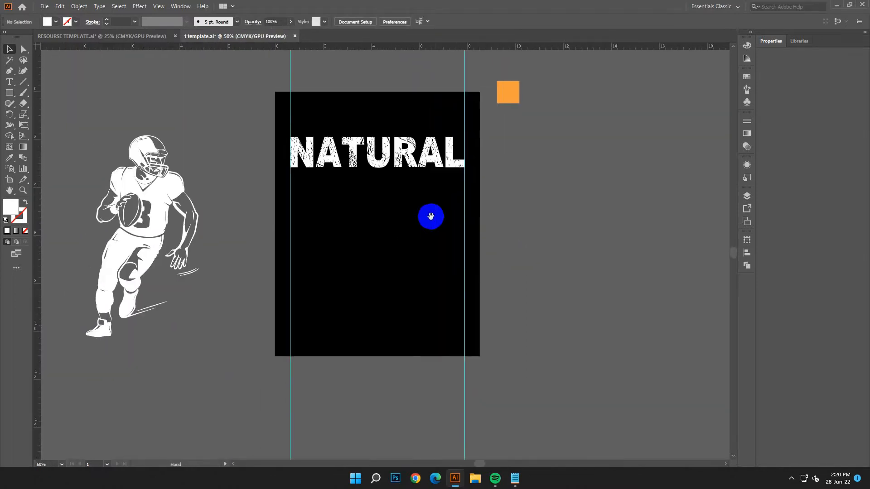
click(426, 159)
right_click(426, 191)
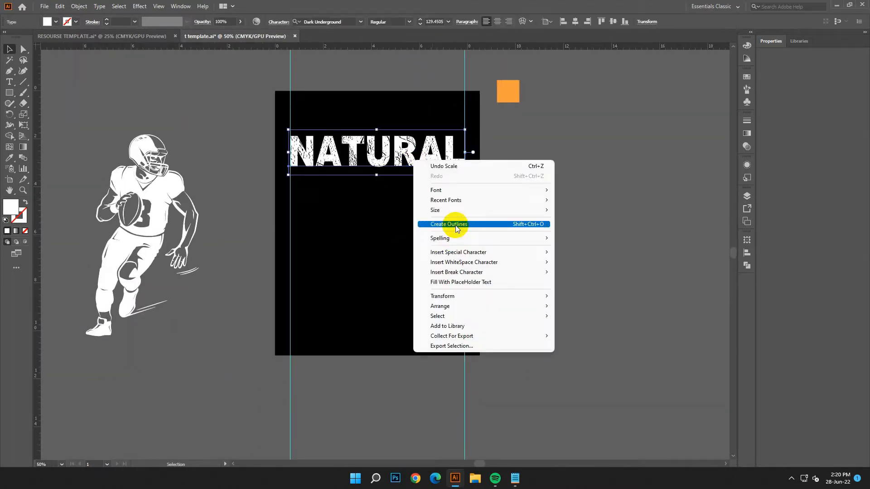
click(428, 158)
drag(413, 154, 179, 86)
- Convert the NATURAL text on the artboard to outlines
right_click(399, 161)
click(455, 222)
click(554, 230)
scroll(530, 376, down, 1)
scroll(531, 377, up, 1)
- Switch to Notepad and copy the word BORN from the design text
click(515, 479)
double_click(518, 222)
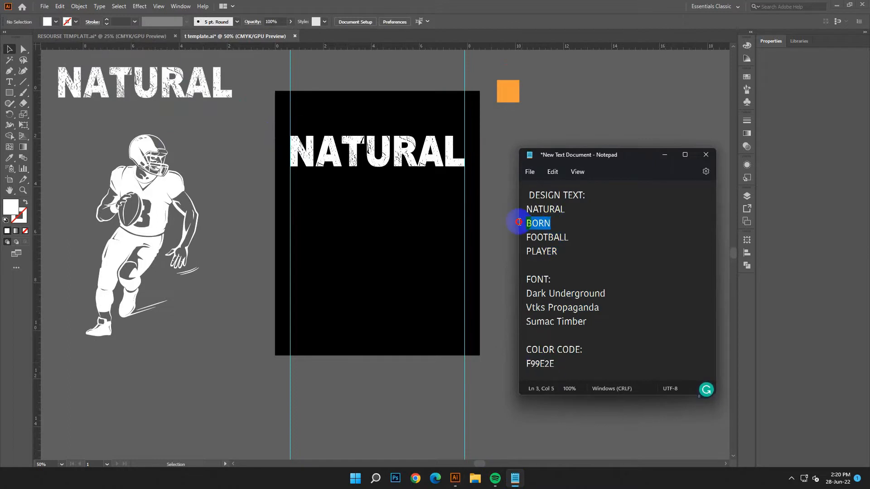
right_click(530, 225)
click(559, 264)
click(664, 155)
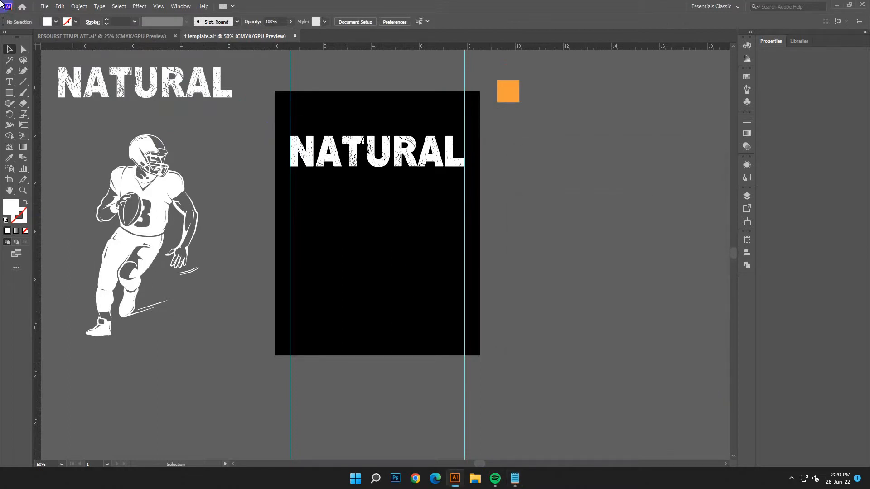
- Create a text object reading BORN to the right of the artboard, enlarged to about 83 pt
key(t)
click(504, 150)
key(Escape)
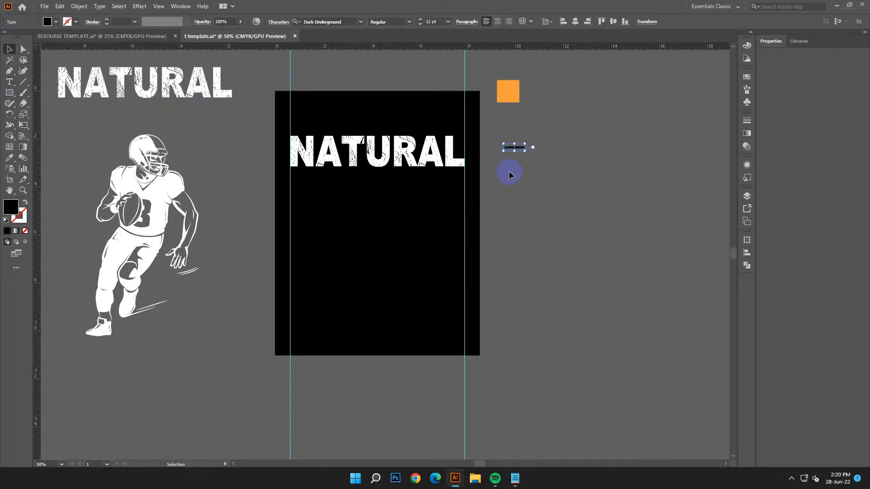
drag(526, 153, 472, 159)
click(60, 6)
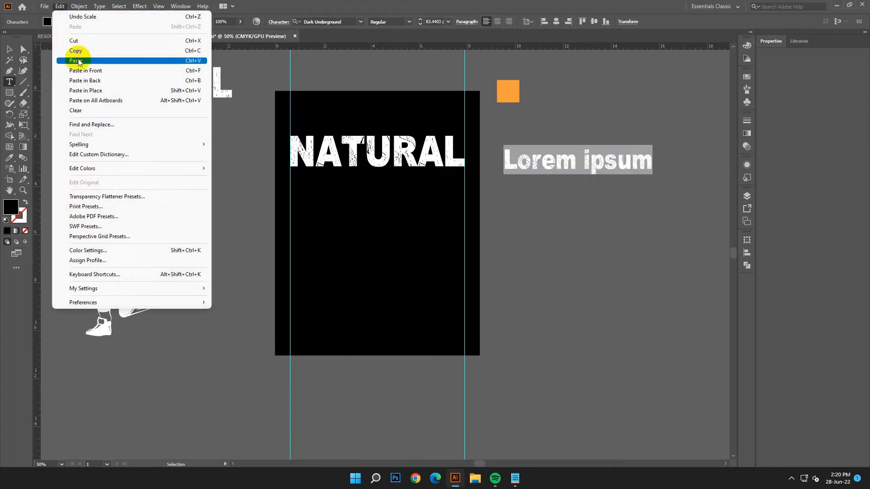
click(82, 58)
click(11, 49)
- Switch to Notepad and copy the font name Vtks Propaganda
click(509, 481)
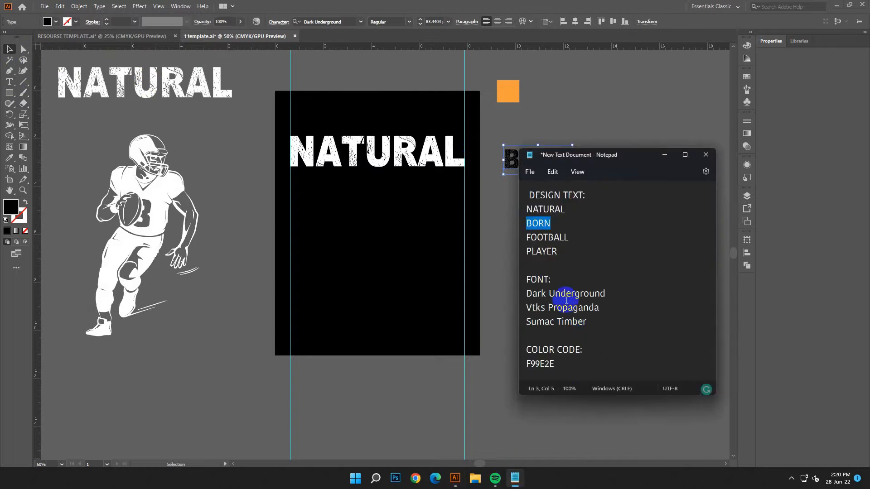
drag(606, 311, 520, 308)
right_click(564, 309)
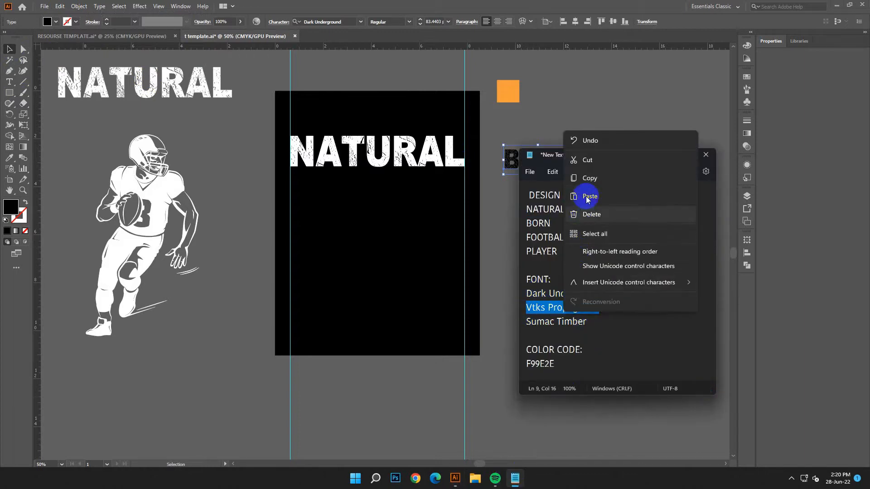
click(589, 180)
click(669, 155)
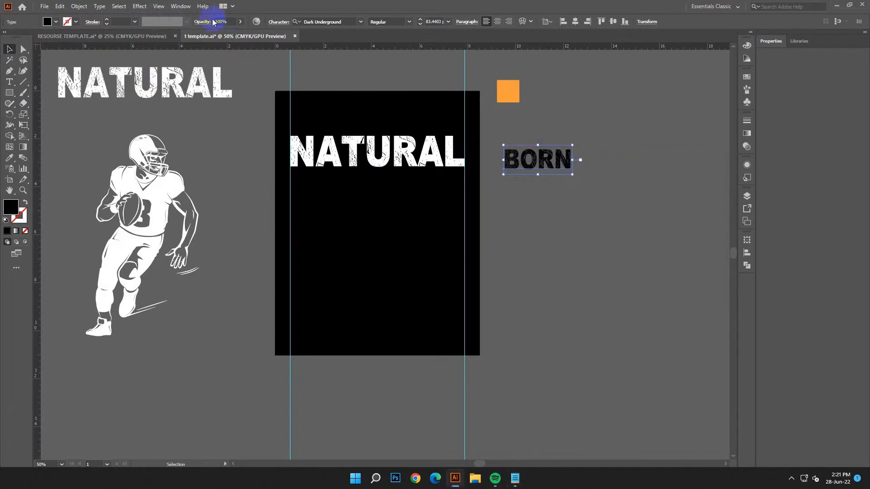
- Set the BORN text to the Vtks Propaganda font and fill it with the orange sampled from the square
right_click(326, 22)
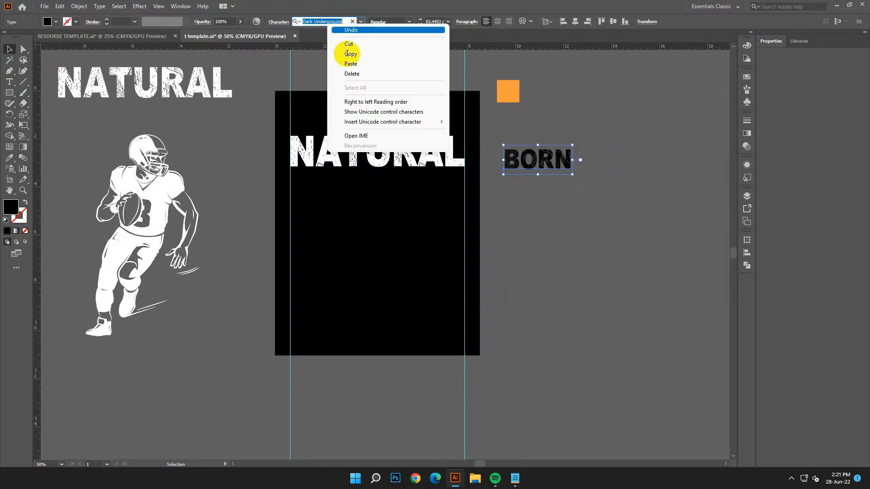
click(349, 63)
click(403, 69)
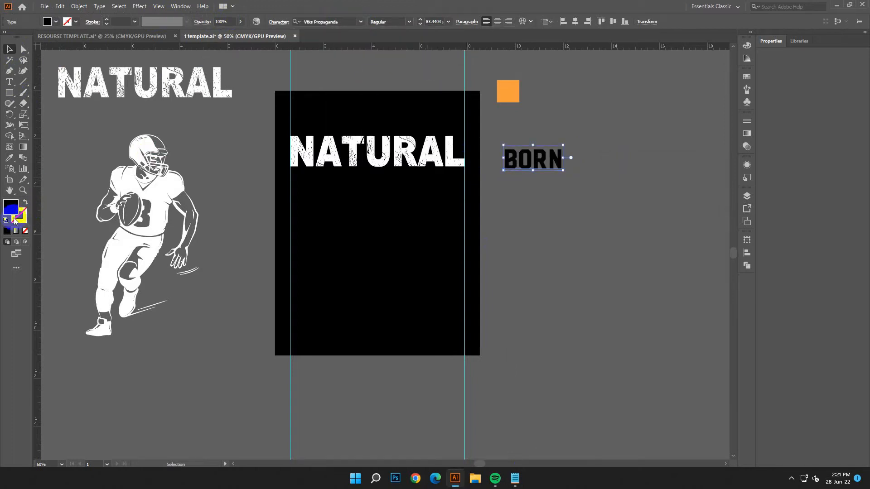
click(501, 91)
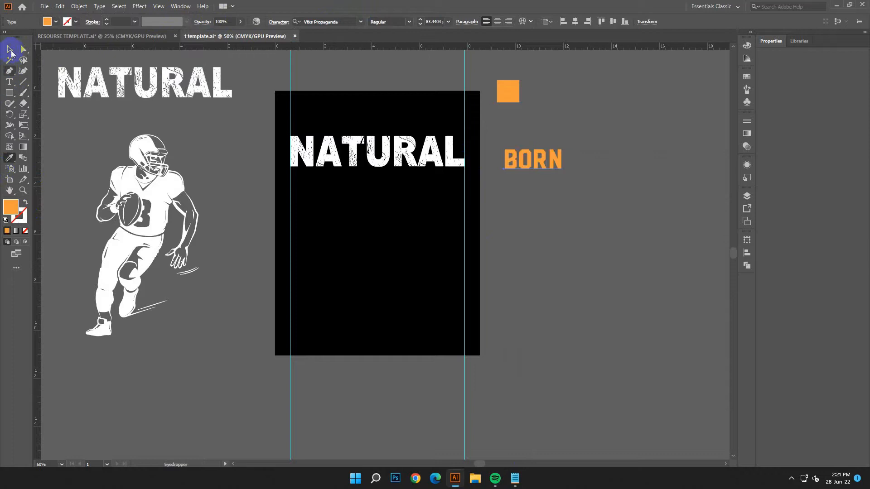
click(594, 272)
- Place a copy of BORN below NATURAL and enlarge it to about 257 pt so it spans both vertical guides
drag(549, 162, 466, 252)
click(311, 256)
key(ctrl+equal)
key(ctrl+equal)
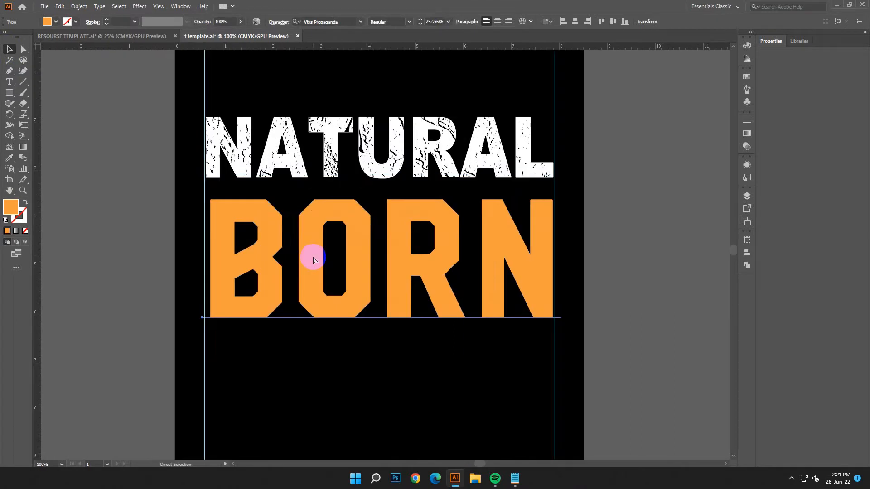
scroll(204, 360, down, 2)
drag(203, 263, 196, 266)
drag(560, 265, 562, 272)
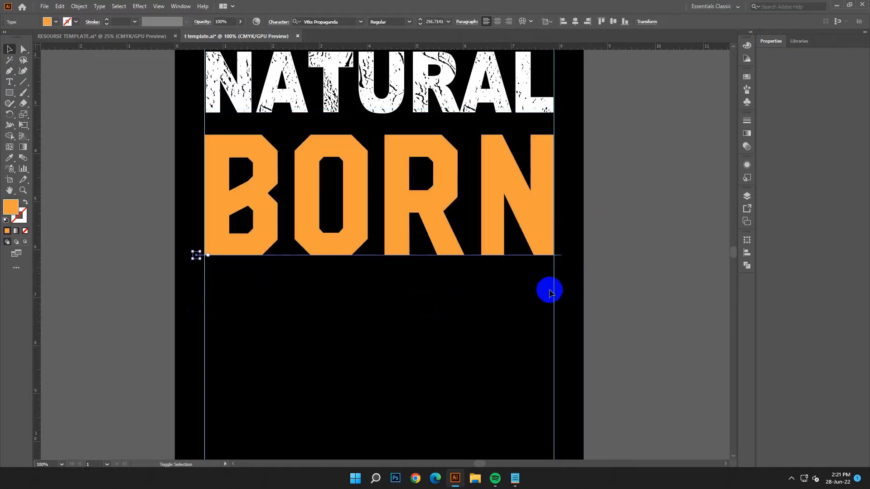
- Convert the large BORN text to outlines and nudge it up to sit close beneath NATURAL
right_click(508, 216)
click(545, 284)
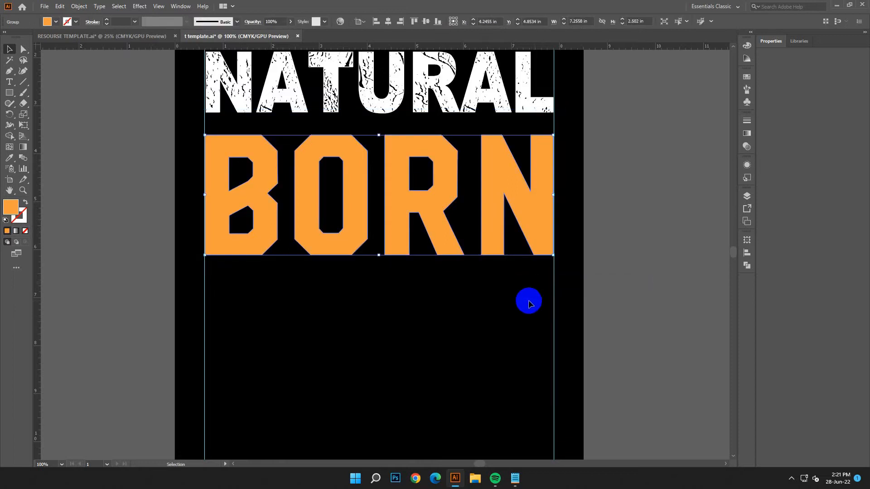
key(Up)
key(Up)
key(Up)
key(Up)
key(Up)
key(Up)
key(Up)
key(Up)
key(Up)
key(Up)
key(Up)
key(Up)
key(Up)
key(Up)
key(Up)
key(Up)
key(Up)
key(Up)
key(Up)
key(Up)
click(485, 294)
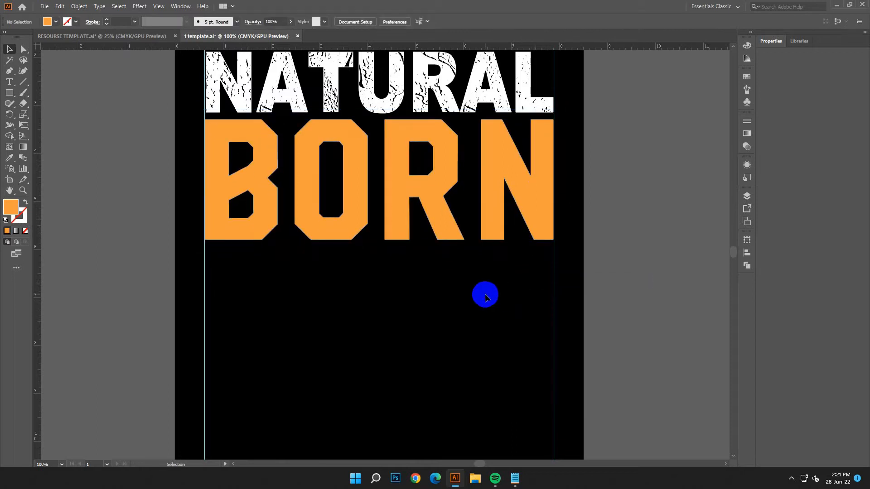
- Move the football player onto the O of BORN and scale it down to about 1.7 by 3.03 in
key(ctrl+minus)
key(ctrl+minus)
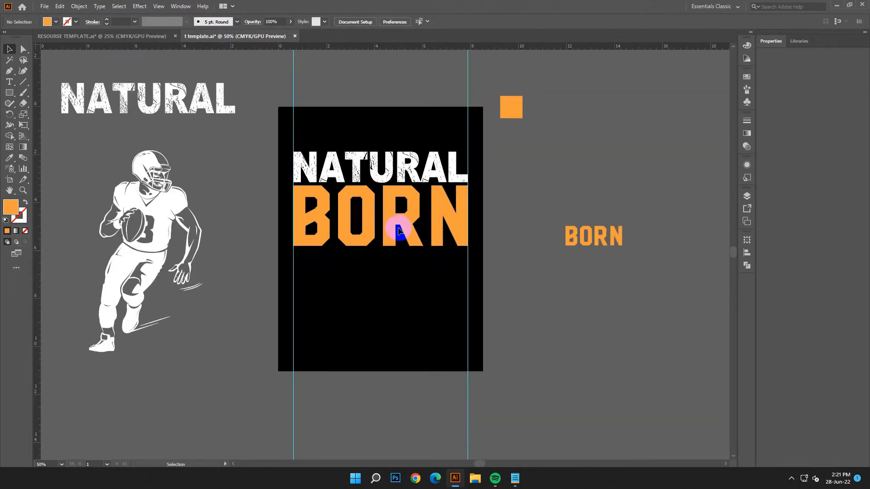
click(406, 221)
click(531, 309)
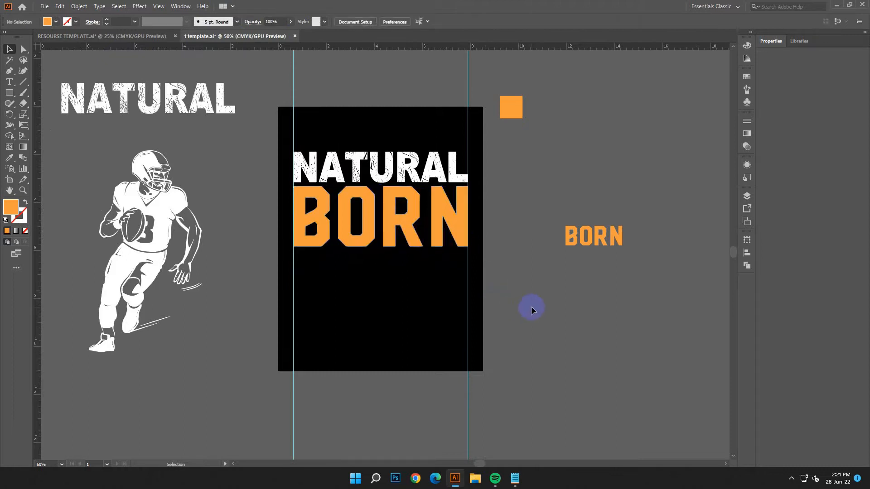
drag(157, 310, 329, 368)
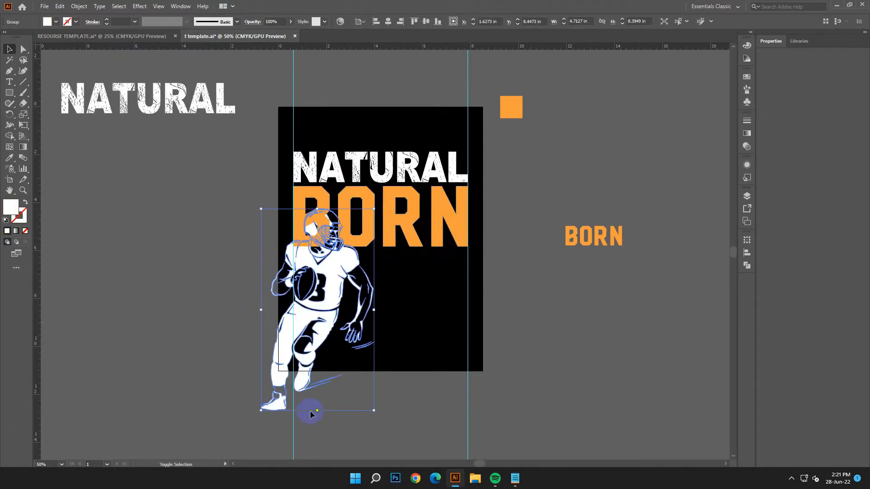
drag(317, 412, 357, 226)
click(326, 328)
click(363, 280)
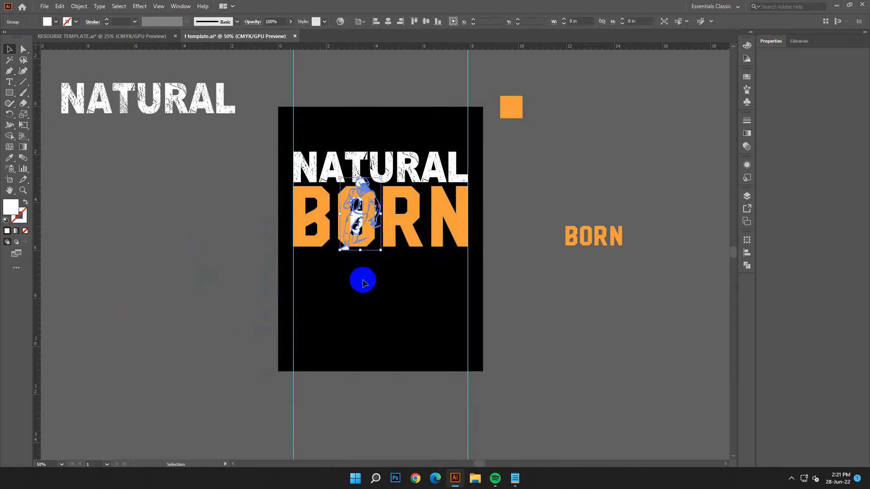
- Bring the football player in front of the BORN lettering
right_click(355, 210)
mouse_move(398, 326)
click(473, 326)
click(441, 316)
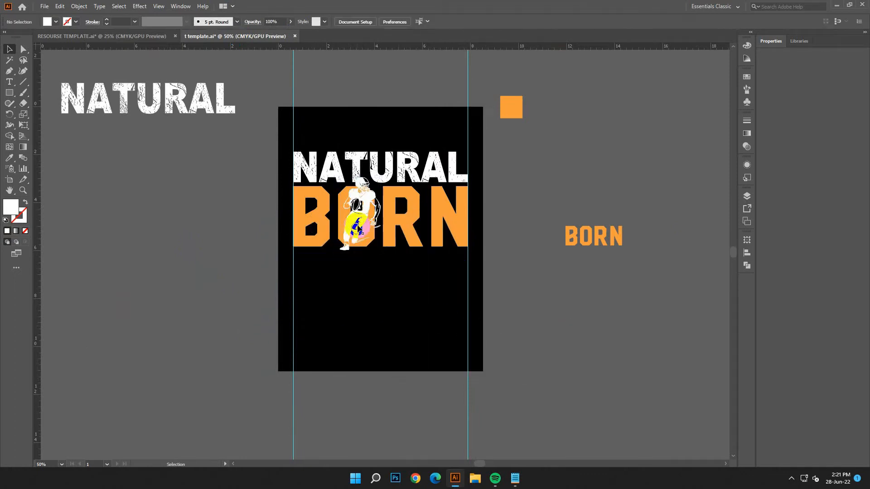
- Shift the football player right so it stands between the O and R of BORN
drag(361, 229, 361, 229)
click(372, 307)
click(375, 200)
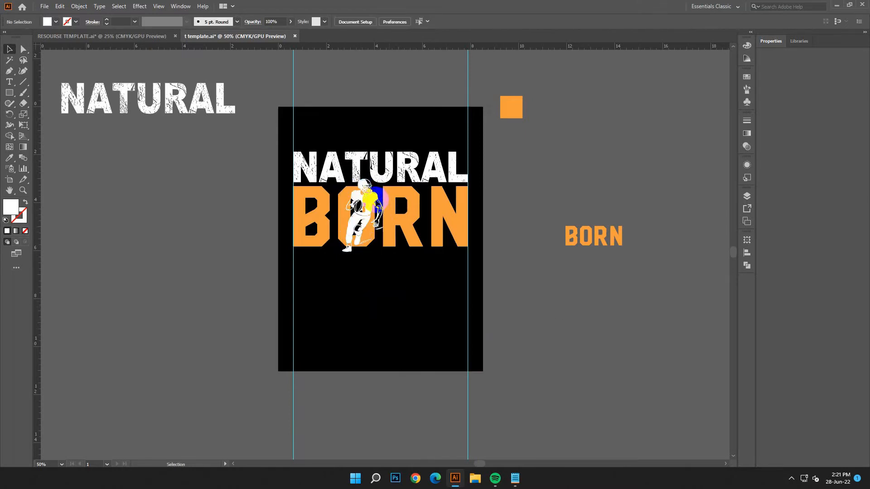
click(395, 333)
click(388, 258)
drag(369, 215, 383, 213)
click(396, 292)
click(385, 251)
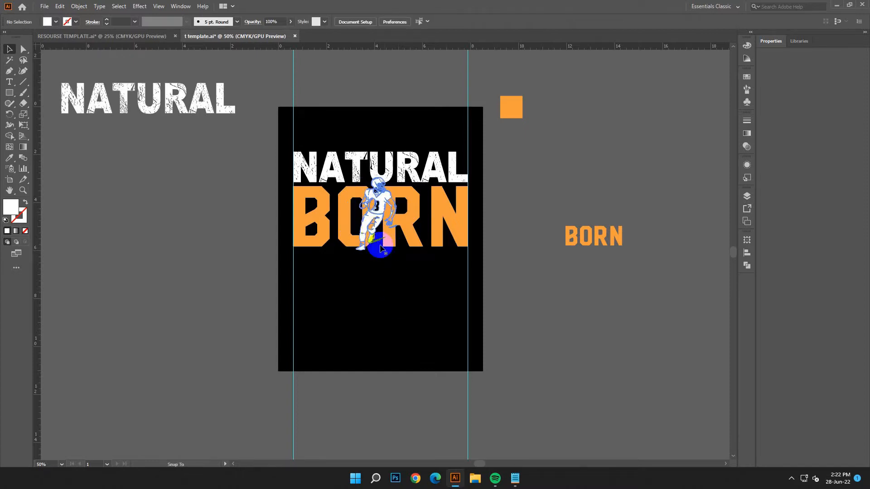
click(424, 302)
- Nudge the football player down slightly over the BORN lettering
click(378, 205)
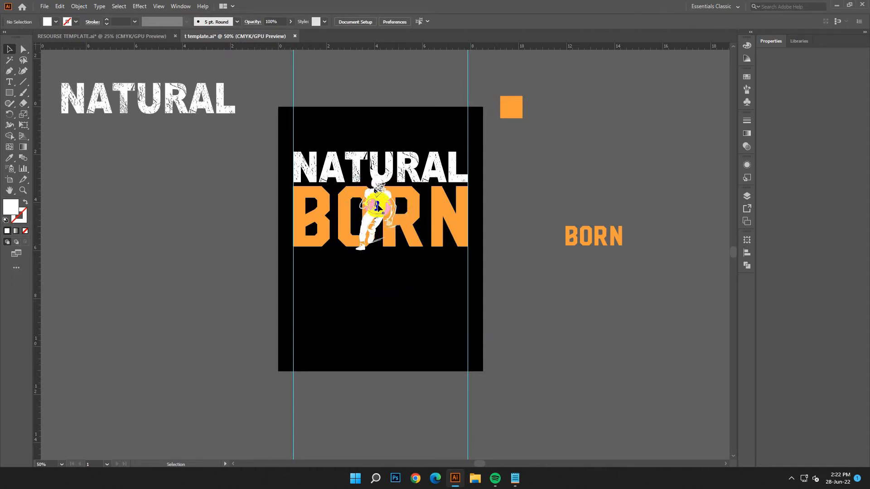
click(60, 6)
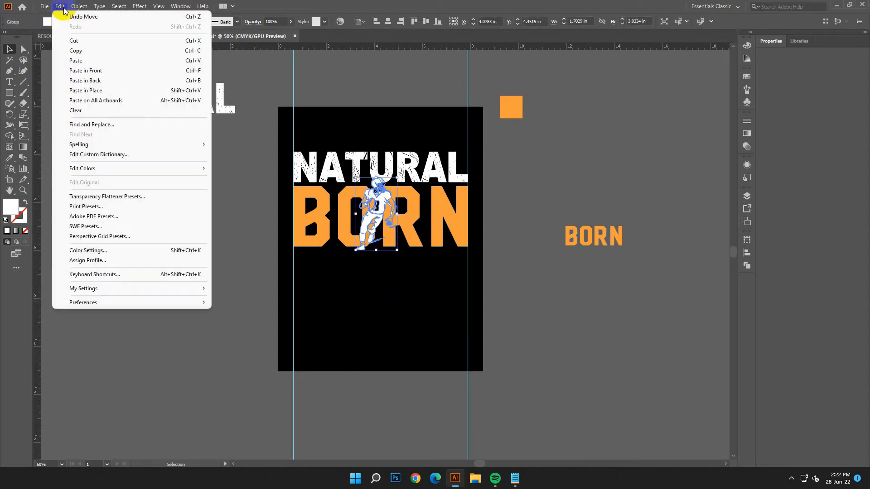
click(448, 303)
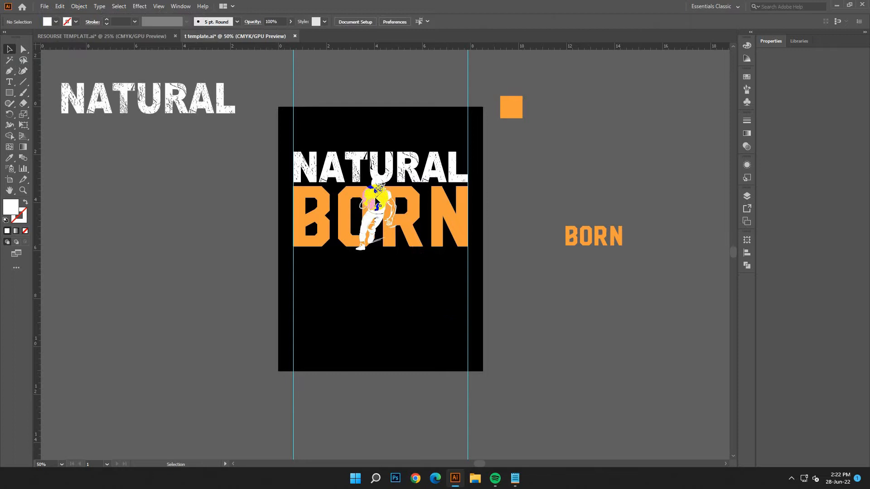
click(376, 197)
key(Down)
click(602, 346)
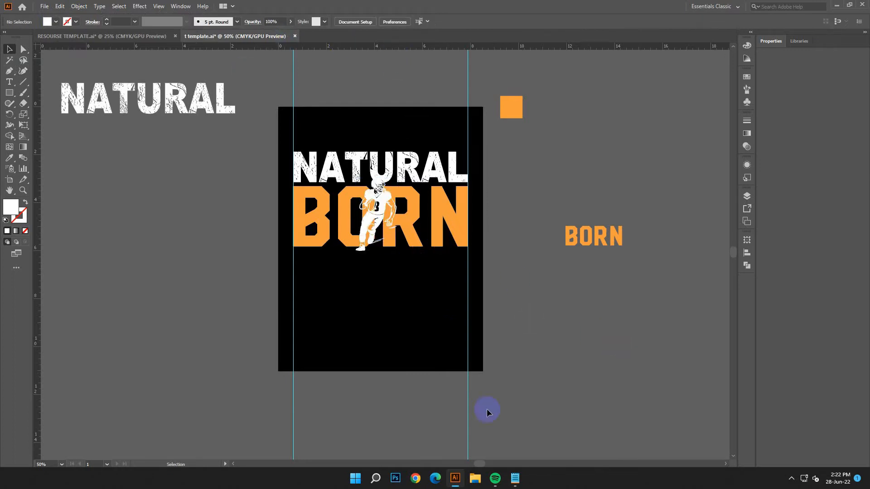
- Switch to Notepad and copy the word FOOTBALL from the design text
click(521, 479)
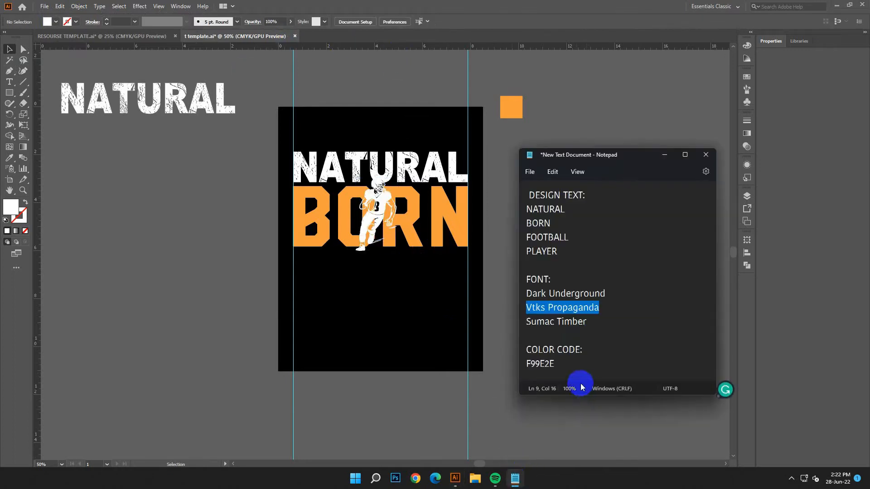
double_click(567, 240)
right_click(556, 240)
click(557, 270)
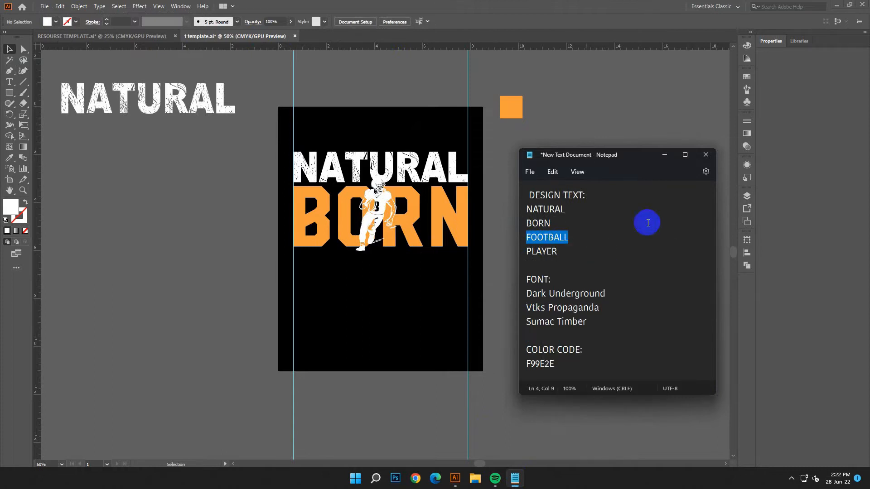
click(668, 155)
- Add the copied word FOOTBALL as new text beside the artboard, below the BORN sample, at about 86.6 pt
key(t)
click(509, 275)
click(10, 50)
drag(626, 337, 657, 357)
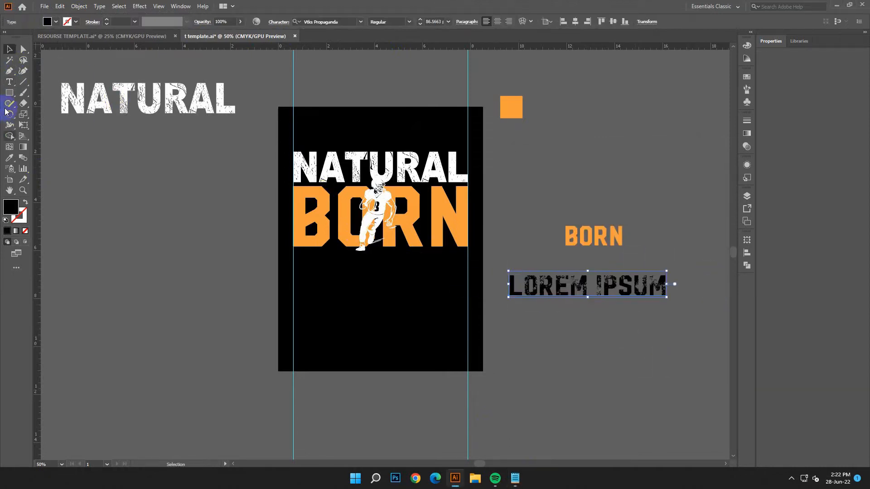
drag(658, 290, 508, 285)
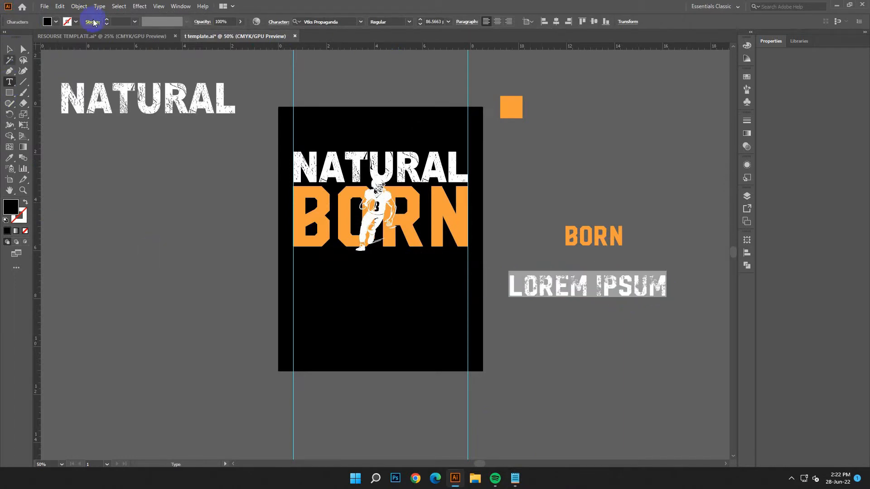
click(59, 5)
click(35, 73)
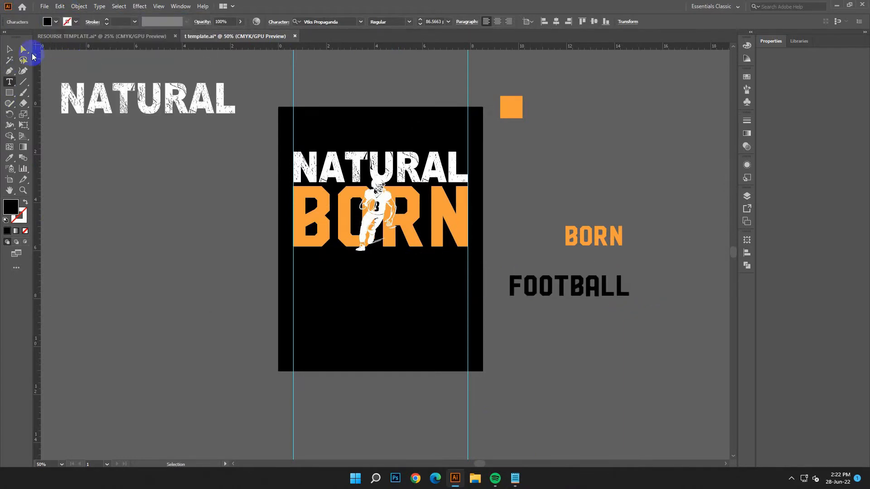
click(10, 49)
- Copy the font name Sumac Timber from the Notepad list and apply that font to the FOOTBALL text
mouse_move(515, 478)
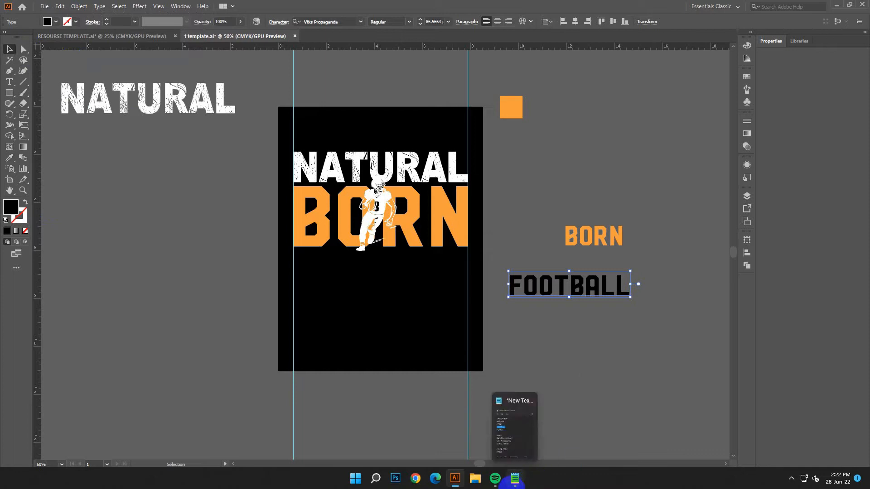
click(514, 408)
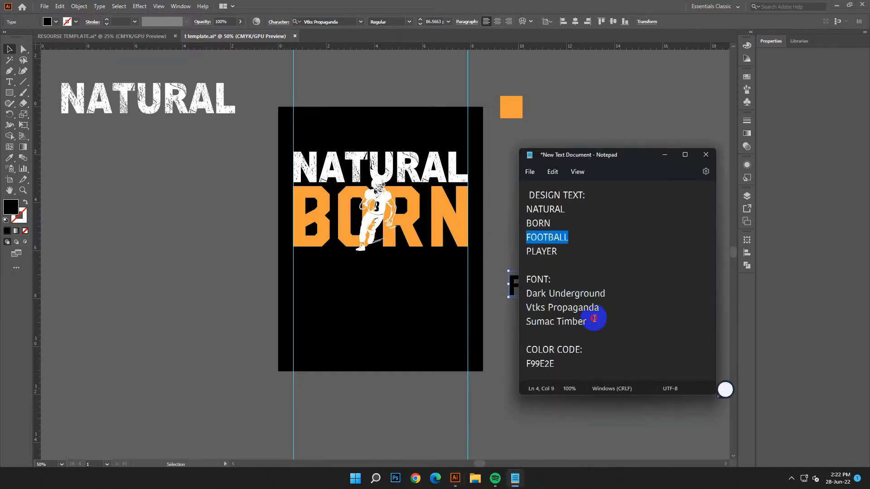
drag(594, 319, 526, 322)
right_click(563, 327)
click(598, 191)
click(665, 154)
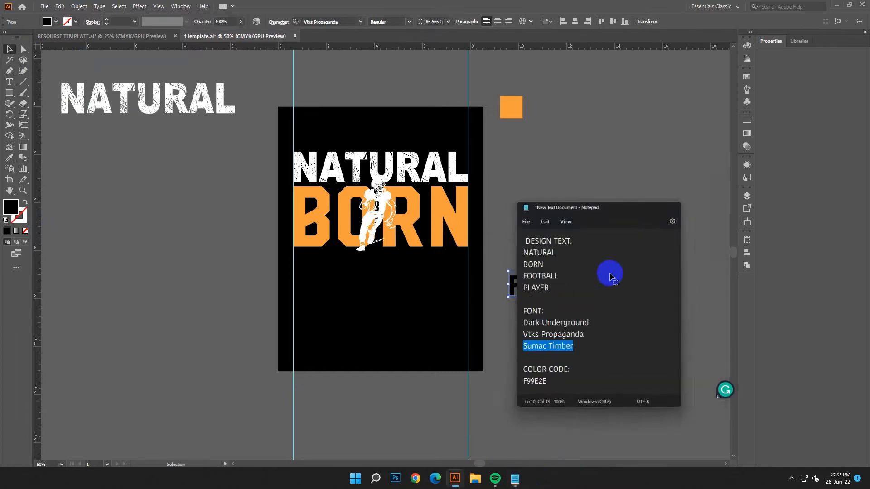
right_click(321, 21)
click(340, 58)
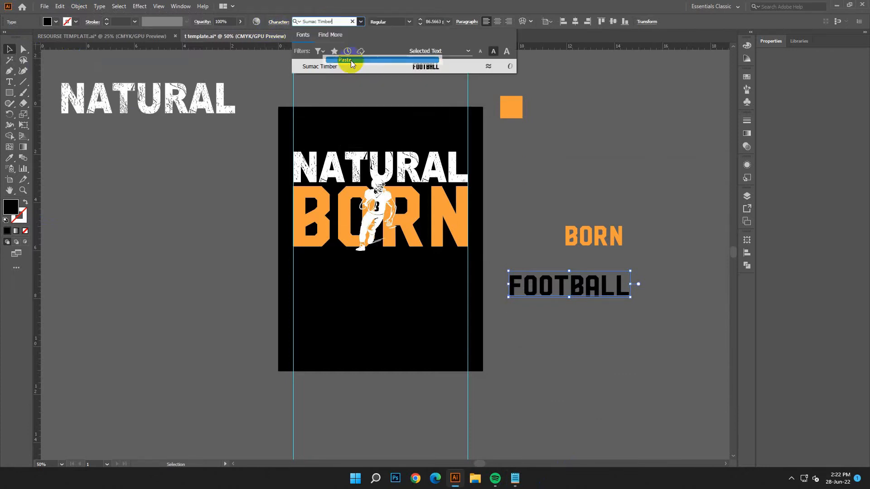
key(Return)
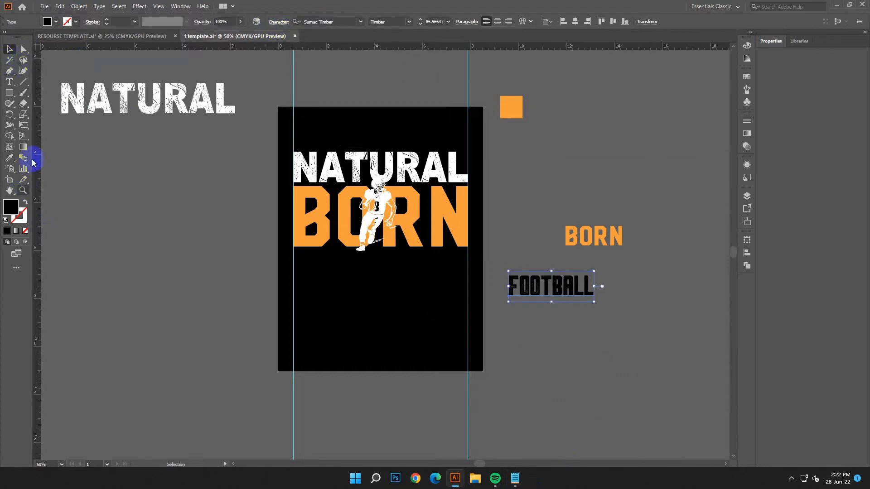
- Sample white from the existing artwork onto FOOTBALL and place it directly below BORN, starting at the left guide
click(349, 155)
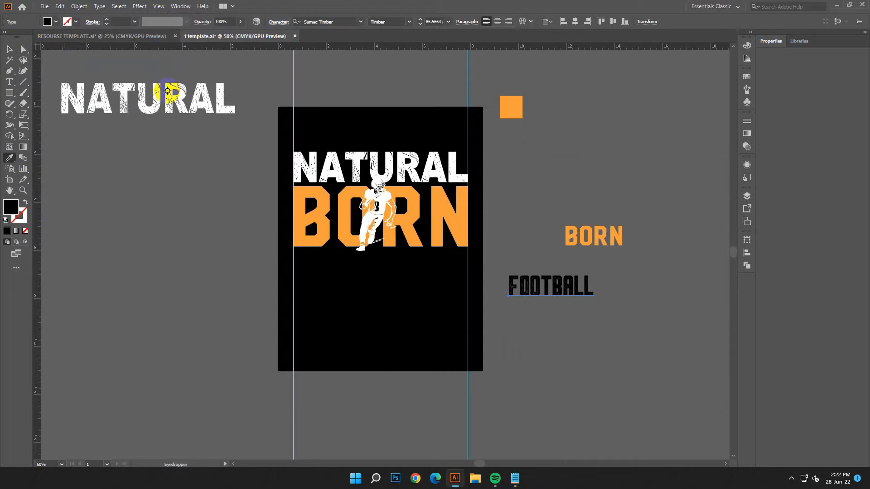
click(376, 196)
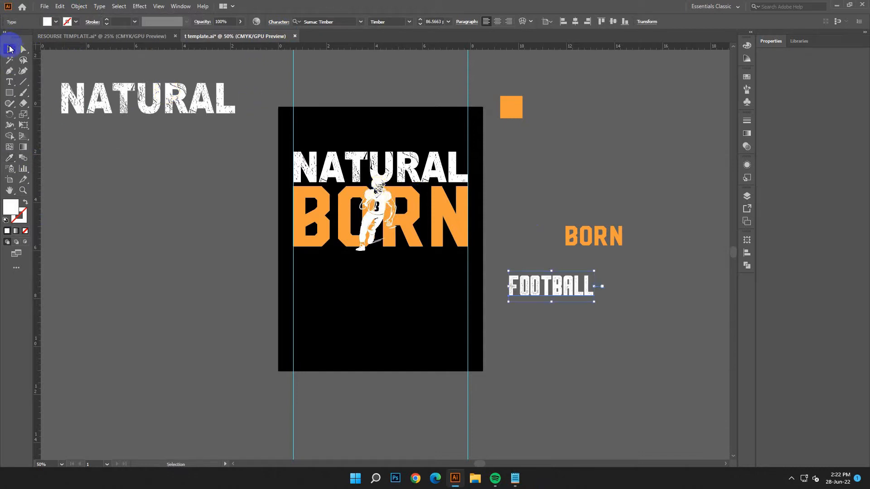
drag(532, 295, 317, 270)
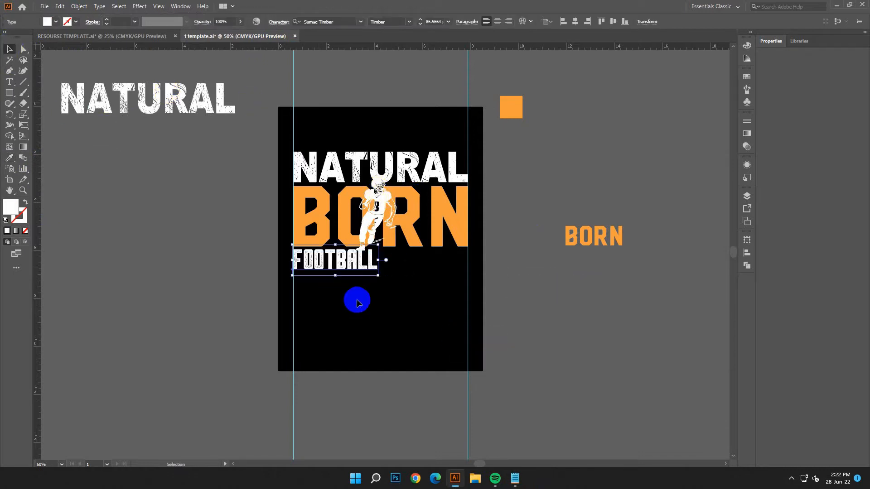
- Scale FOOTBALL to about 178.5 pt to span both guides and nudge it up close under BORN
drag(378, 275, 469, 311)
key(Up)
key(Up)
key(Up)
key(Up)
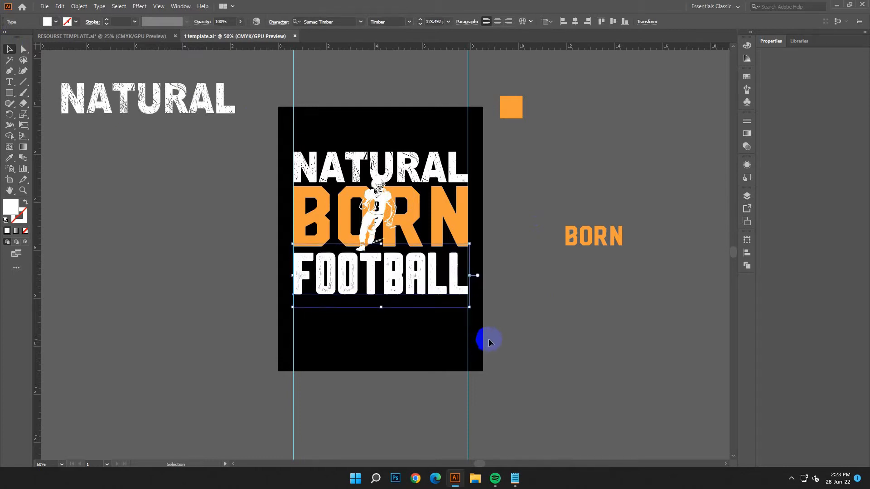
key(Up)
key(Up)
key(Up)
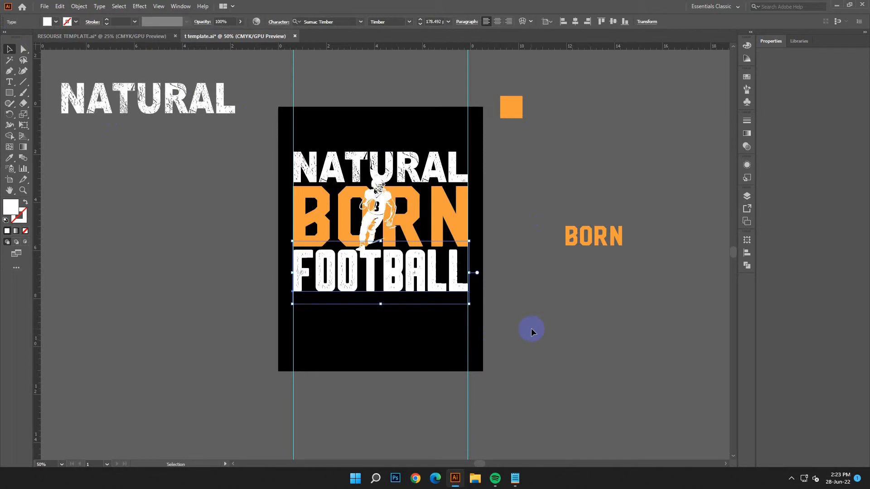
click(532, 331)
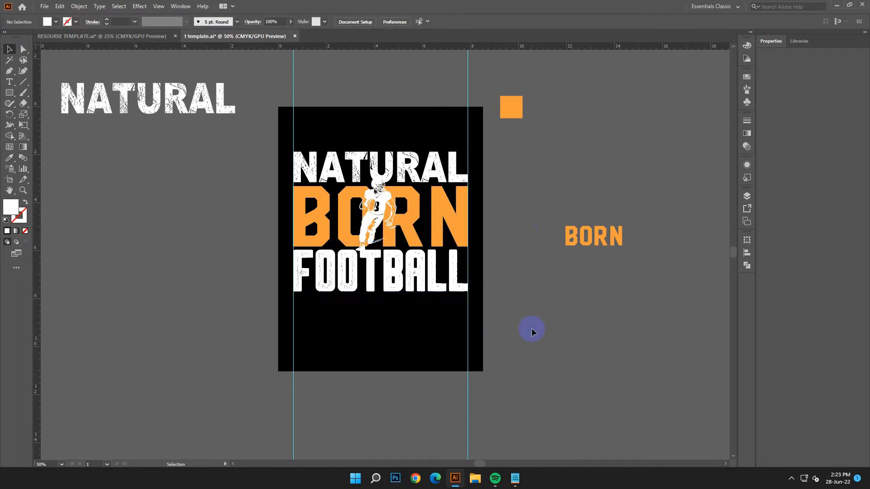
- Nudge NATURAL slightly closer to BORN and convert the FOOTBALL text to outlines
click(447, 179)
click(552, 273)
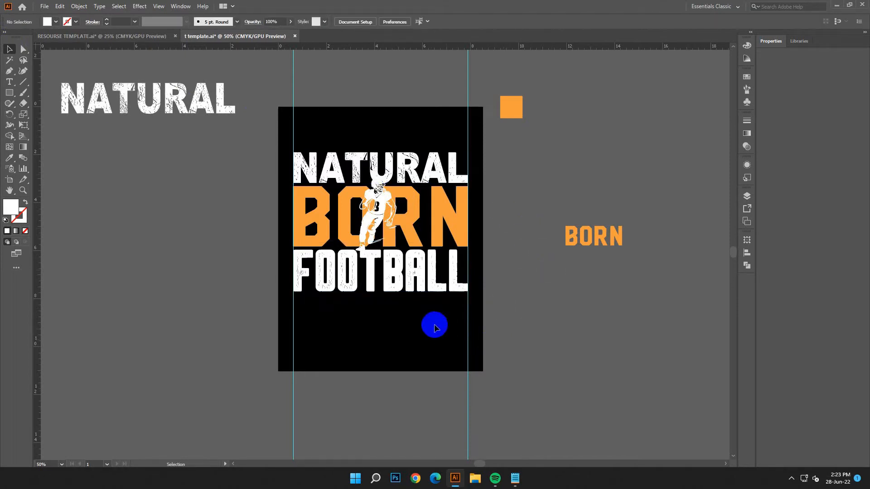
right_click(433, 292)
click(480, 159)
click(578, 376)
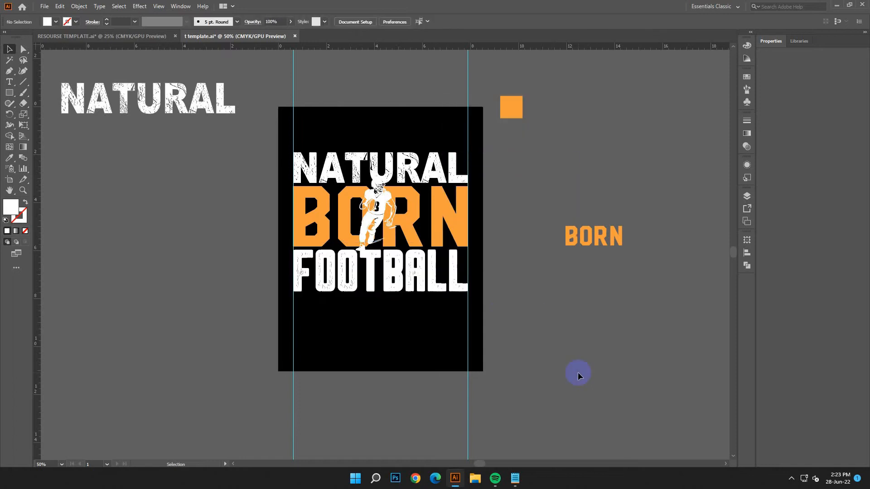
- Switch to Notepad, copy the word PLAYER from the design text and put the notes away
click(514, 480)
drag(560, 251, 504, 249)
right_click(555, 233)
click(561, 299)
click(664, 155)
- Add the copied word PLAYER as new text beside the artboard, below the BORN sample, at about 87.2 pt
key(t)
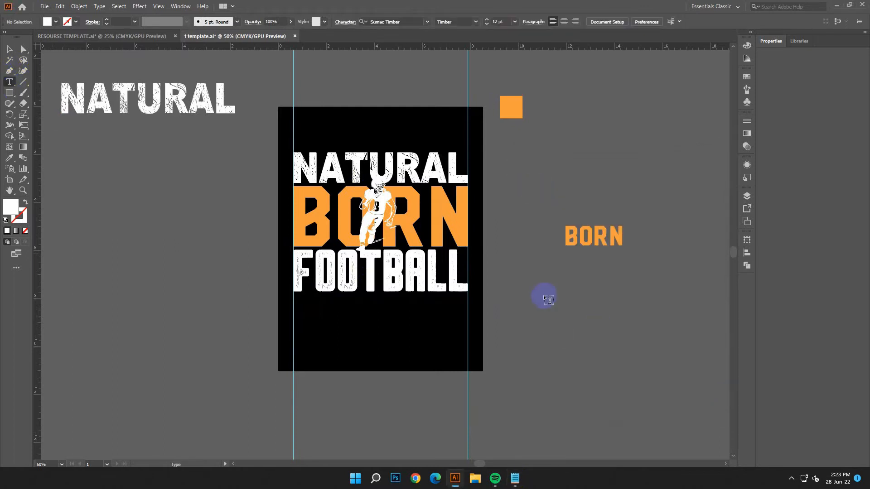
click(526, 282)
click(9, 50)
drag(540, 284, 640, 358)
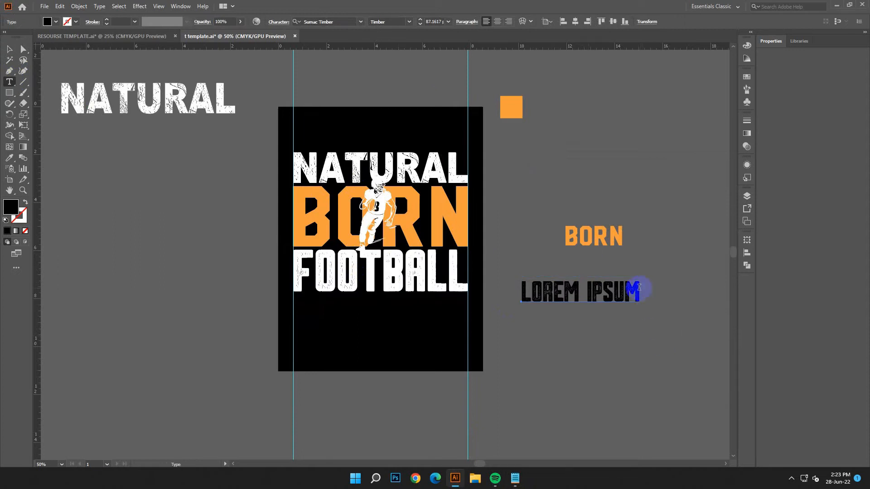
drag(639, 287, 490, 281)
click(59, 6)
click(73, 61)
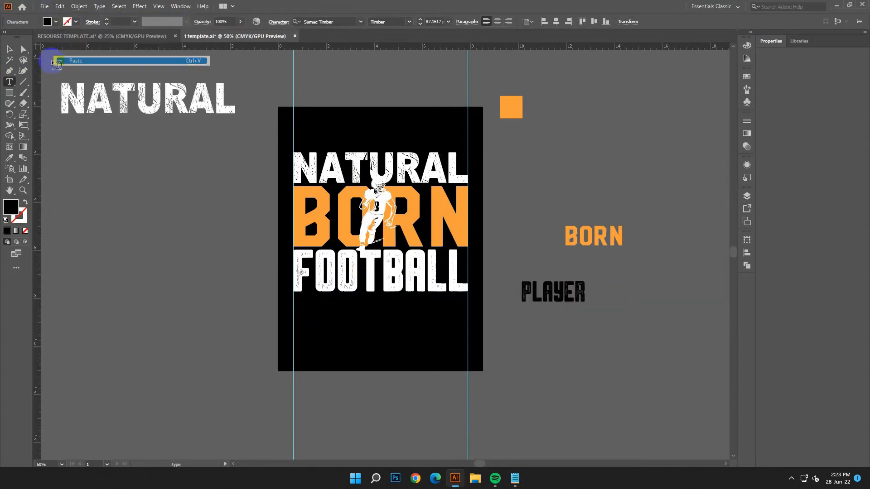
click(10, 49)
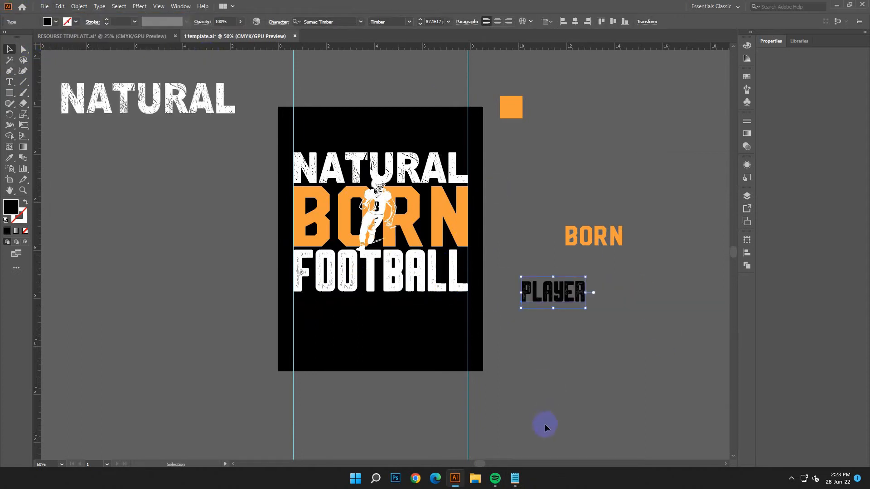
click(515, 478)
click(660, 159)
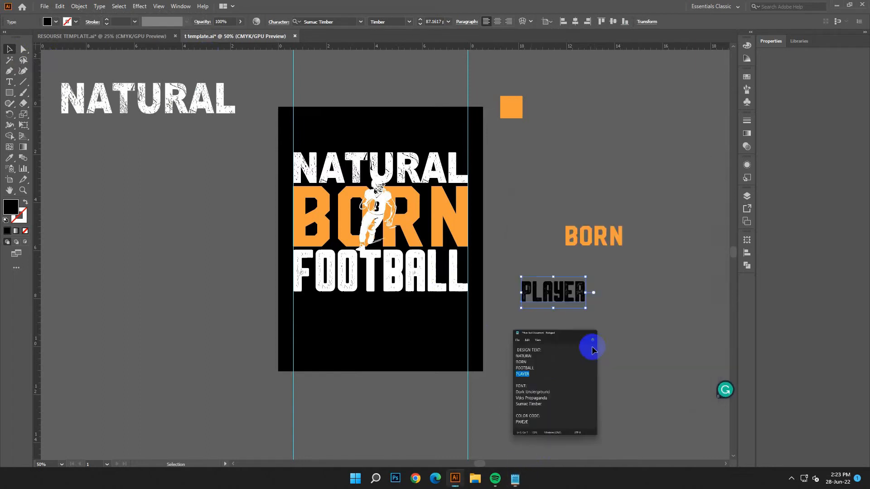
click(585, 340)
click(567, 303)
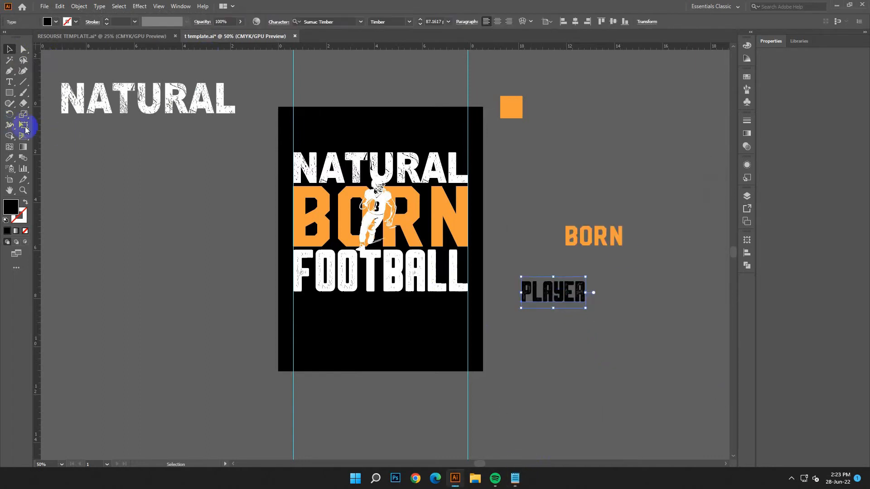
- Give PLAYER the BORN sample's orange Vtks Propaganda style and fit it between the guides below FOOTBALL, about 165.6 pt
click(590, 234)
click(548, 347)
drag(584, 298, 471, 349)
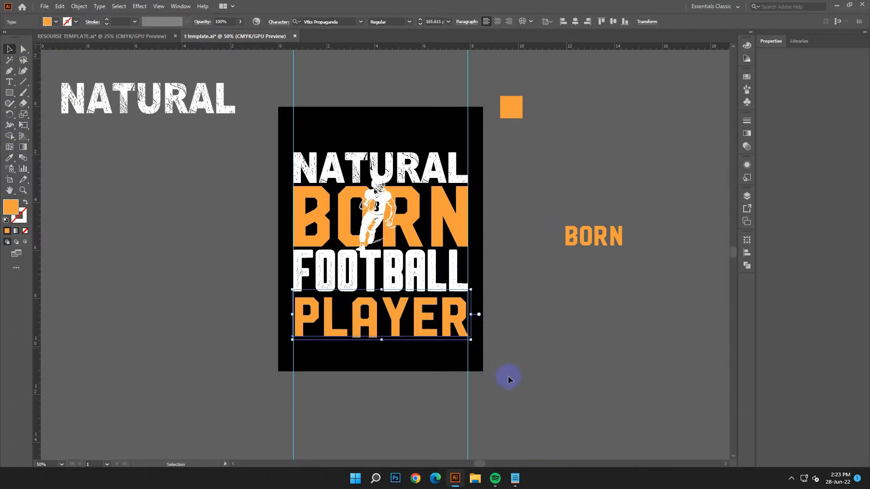
- Enlarge PLAYER slightly to about 167.3 pt so it meets both guides and nudge it up close under FOOTBALL
key(ctrl+1)
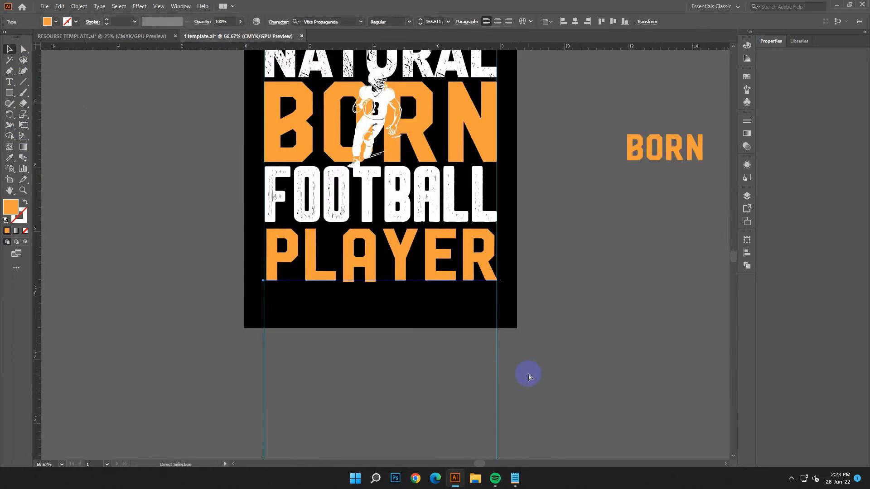
drag(203, 301, 200, 301)
key(Up)
key(Up)
key(Up)
key(Up)
key(Up)
key(Up)
key(Up)
key(Up)
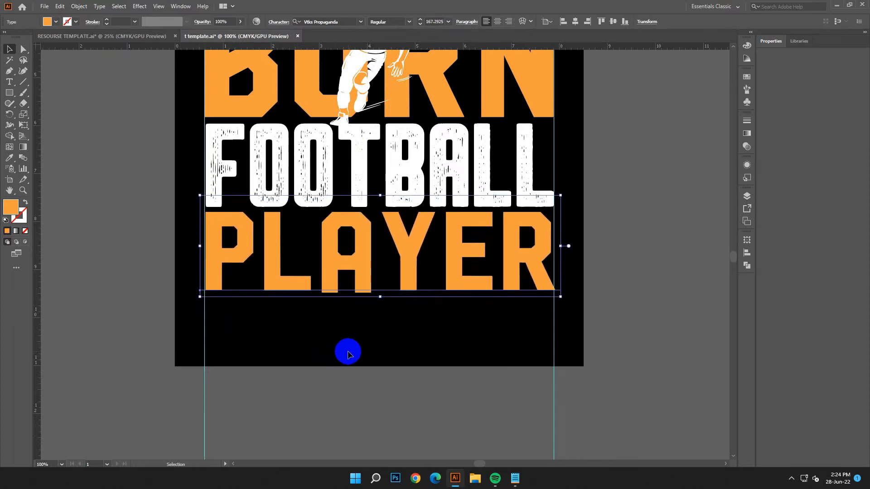
click(348, 352)
- Align the left edges of FOOTBALL and NATURAL precisely with the left guide
scroll(435, 363, up, 2)
click(199, 214)
drag(204, 198, 203, 196)
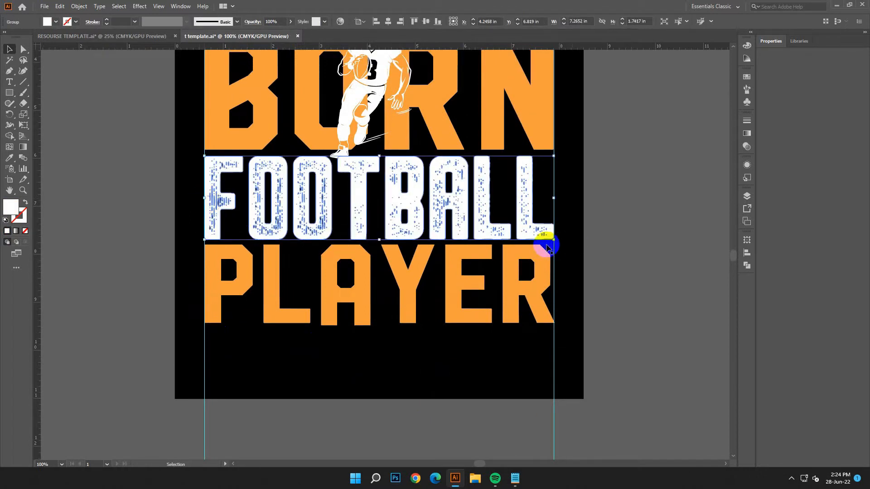
click(585, 235)
scroll(569, 239, up, 7)
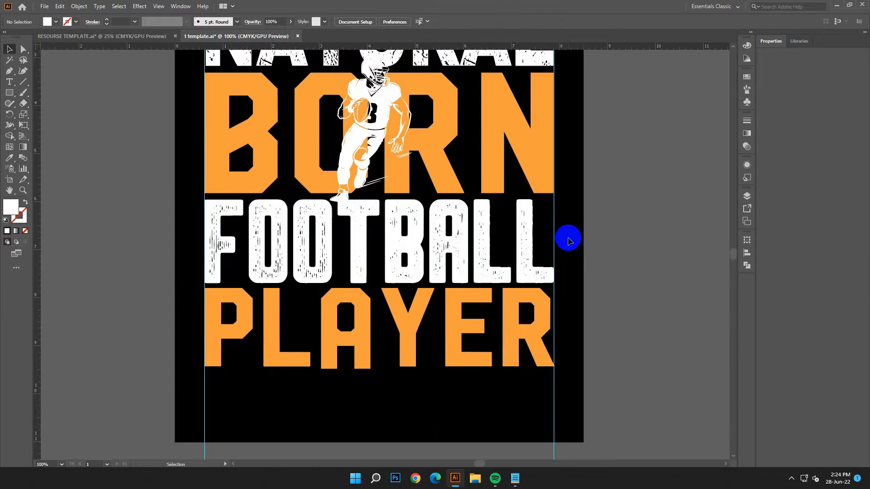
click(212, 123)
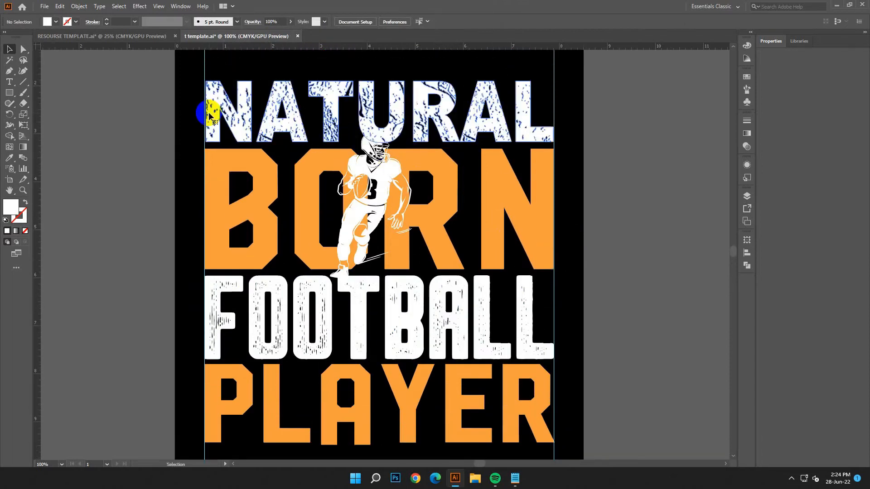
click(574, 180)
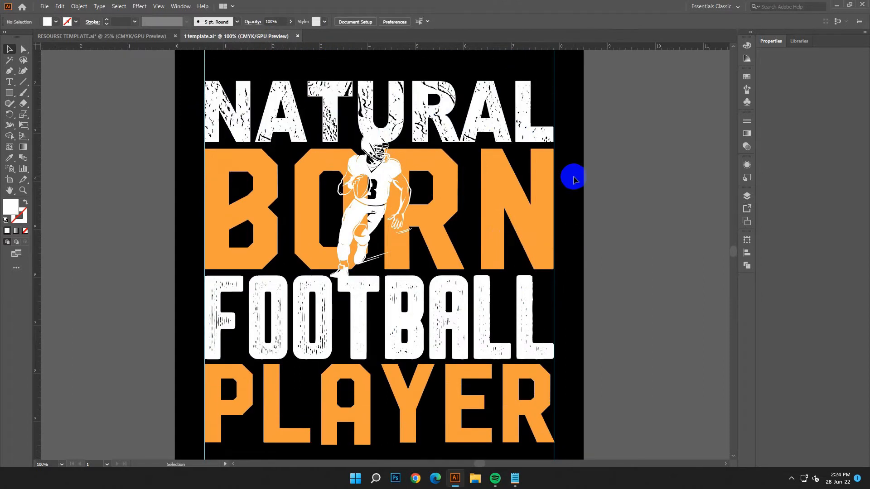
- Examine the overall balance and spacing of the four-line lettering on the artboard
key(ctrl+minus)
key(ctrl+minus)
key(ctrl+minus)
scroll(664, 144, down, 2)
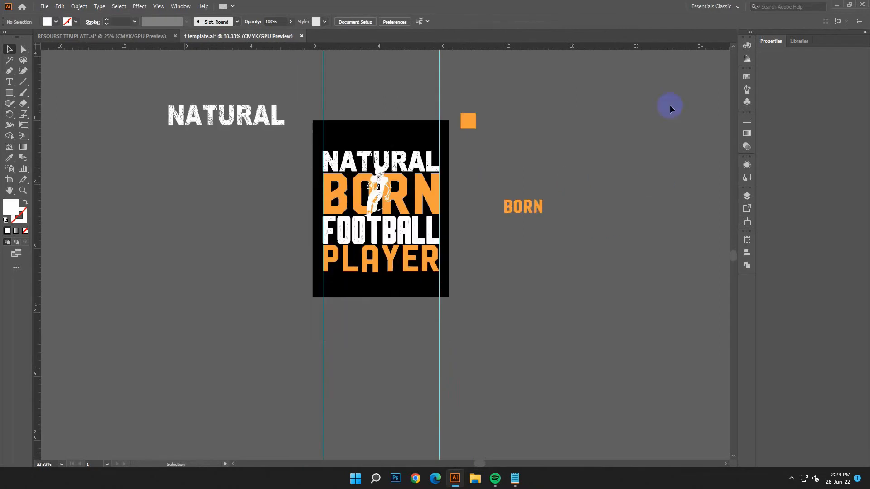
scroll(521, 136, down, 1)
key(ctrl+plus)
key(ctrl+plus)
key(ctrl+minus)
scroll(460, 286, up, 1)
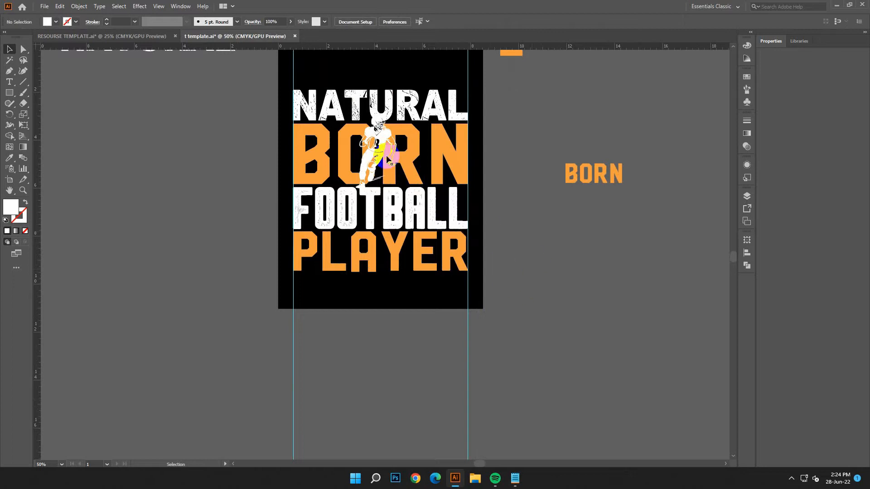
- Nudge the football player slightly down and right over the BORN lettering
click(382, 138)
key(Down)
key(Down)
key(Down)
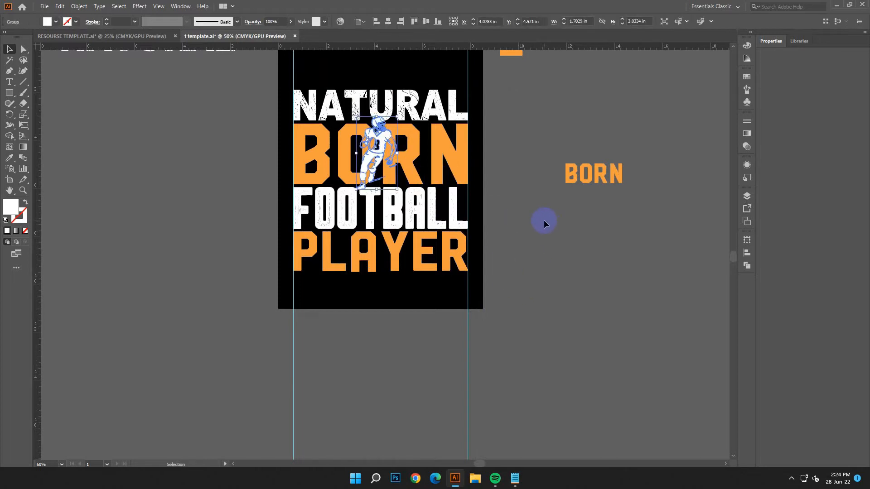
click(626, 210)
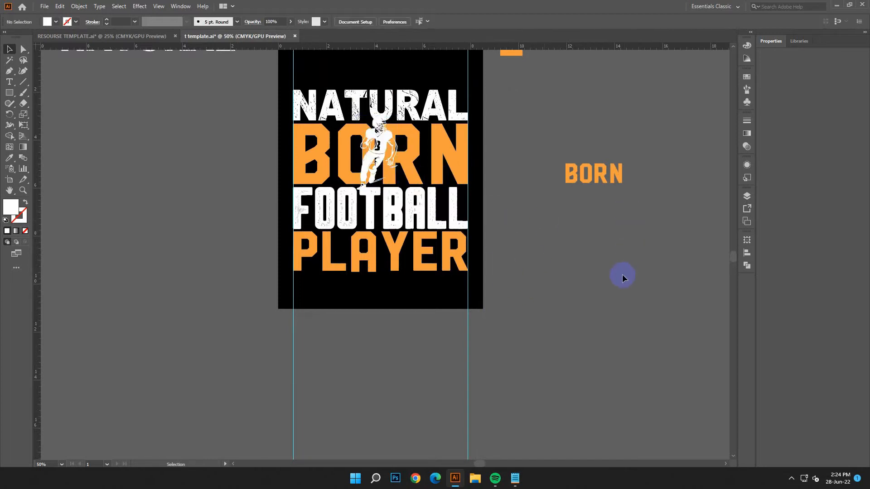
- Duplicate the football player in place in front of the original and lock the duplicate
click(380, 140)
click(61, 6)
click(69, 55)
click(60, 6)
click(74, 71)
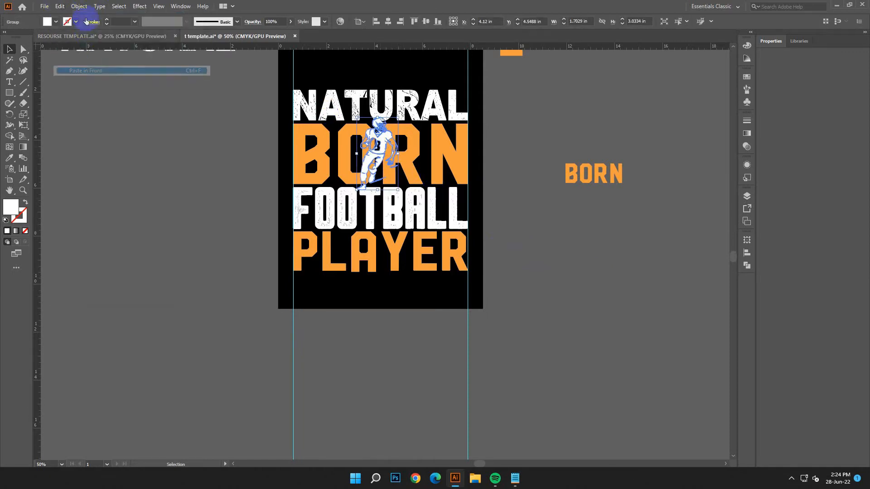
click(78, 6)
mouse_move(136, 67)
click(220, 70)
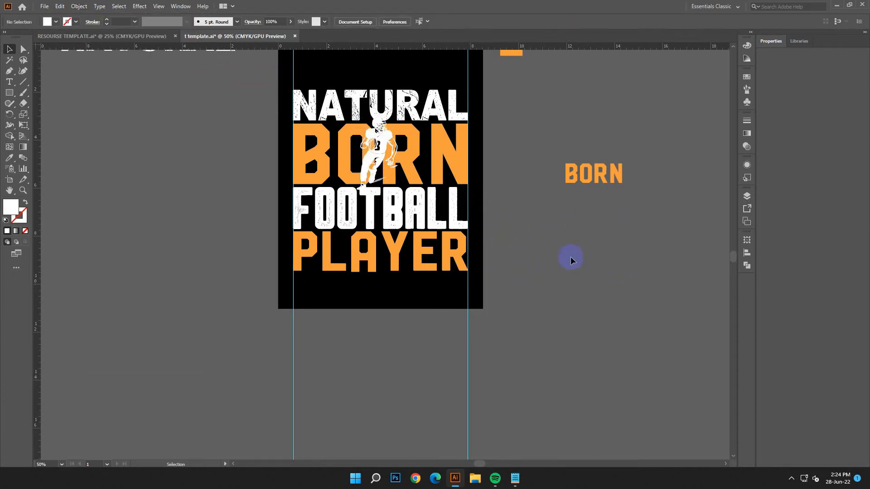
scroll(448, 173, up, 1)
click(395, 172)
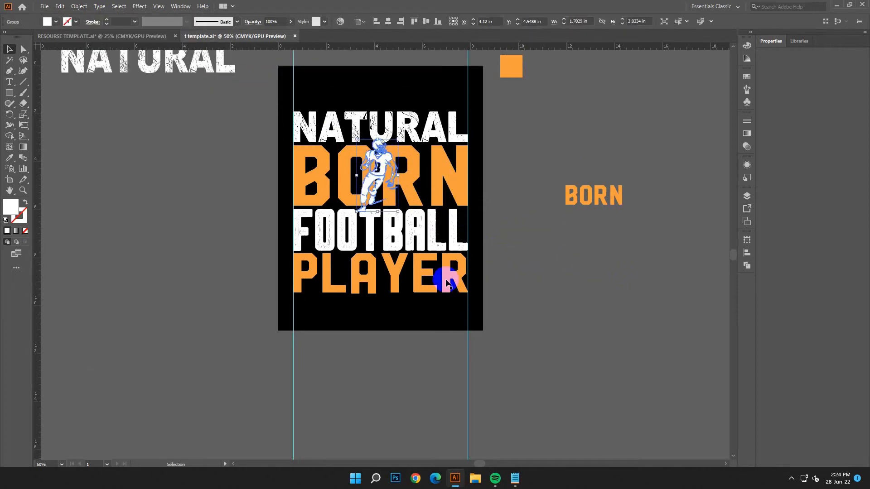
click(78, 6)
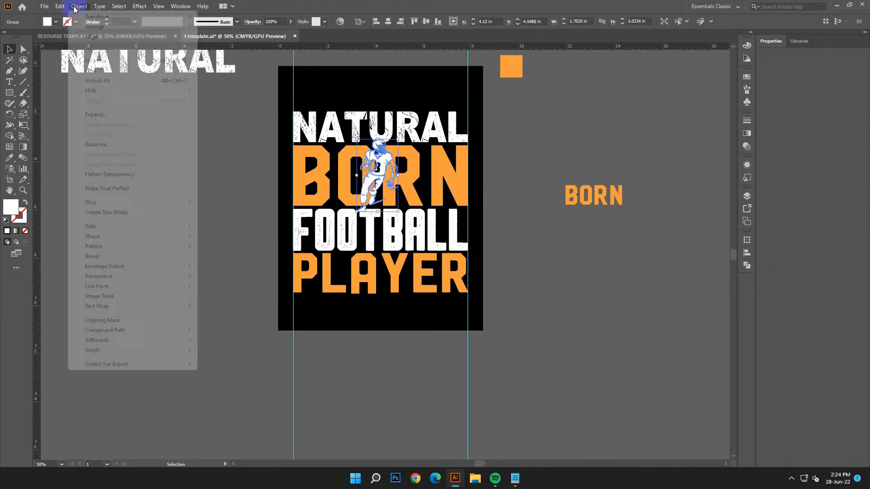
mouse_move(111, 219)
click(227, 261)
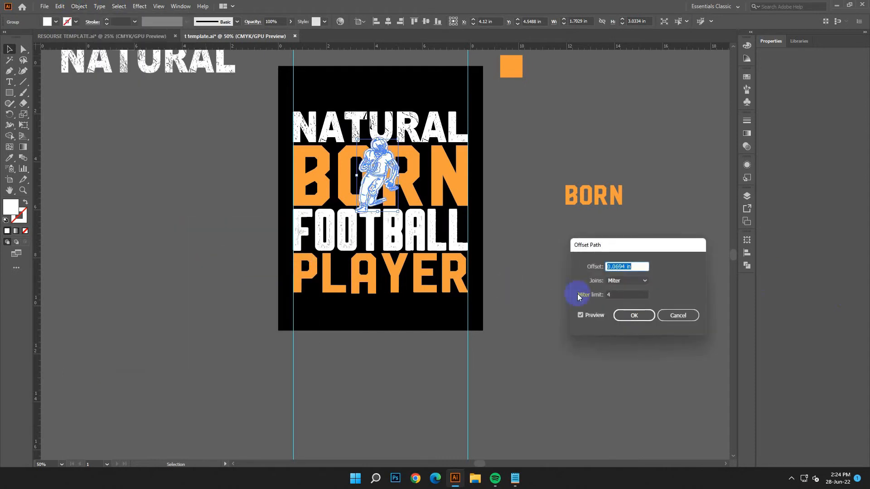
click(678, 316)
- Switch the ruler units to pixels and offset the football player's path by 5 px
right_click(508, 48)
click(532, 104)
click(78, 7)
mouse_move(105, 233)
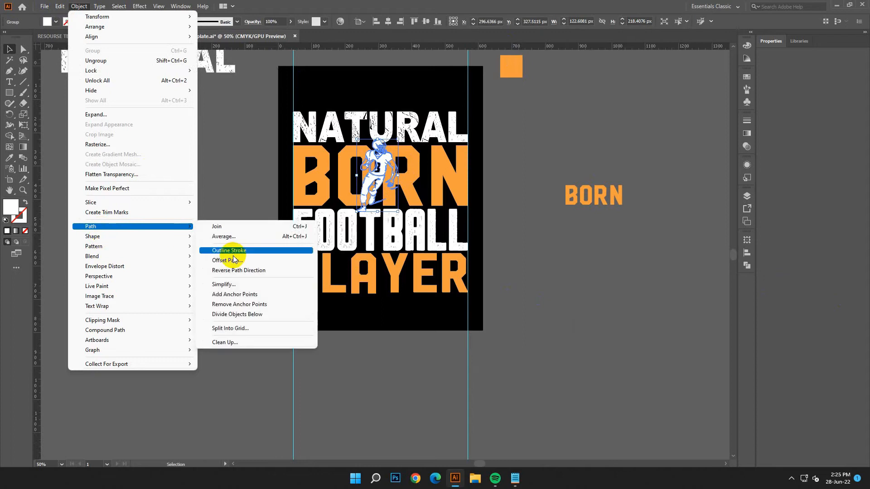
click(229, 257)
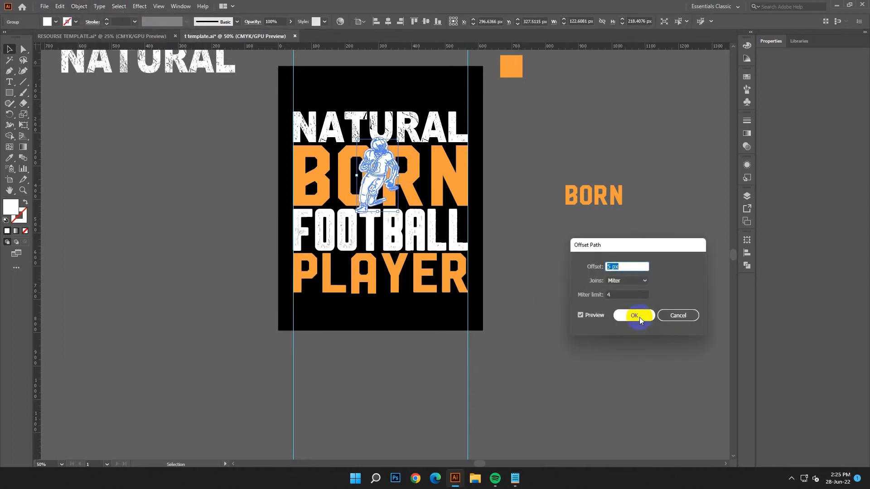
click(639, 319)
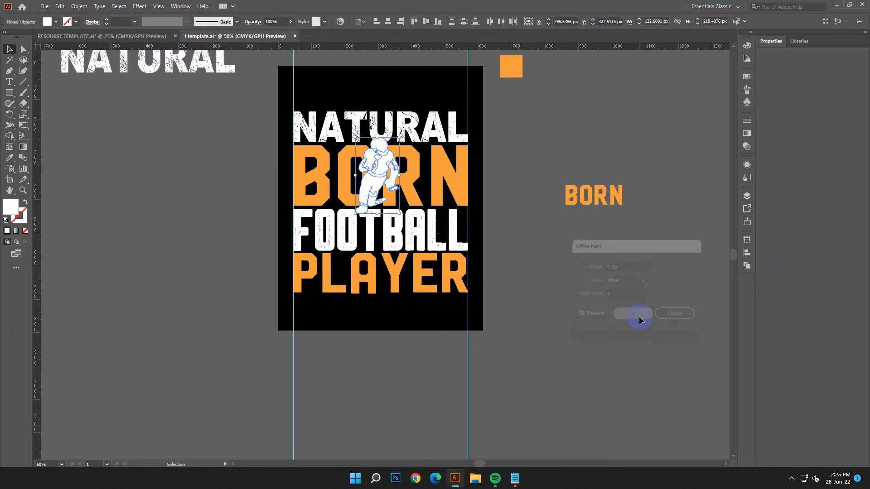
- Unite the offset shapes into one football player silhouette and fill it with black
click(747, 265)
click(641, 261)
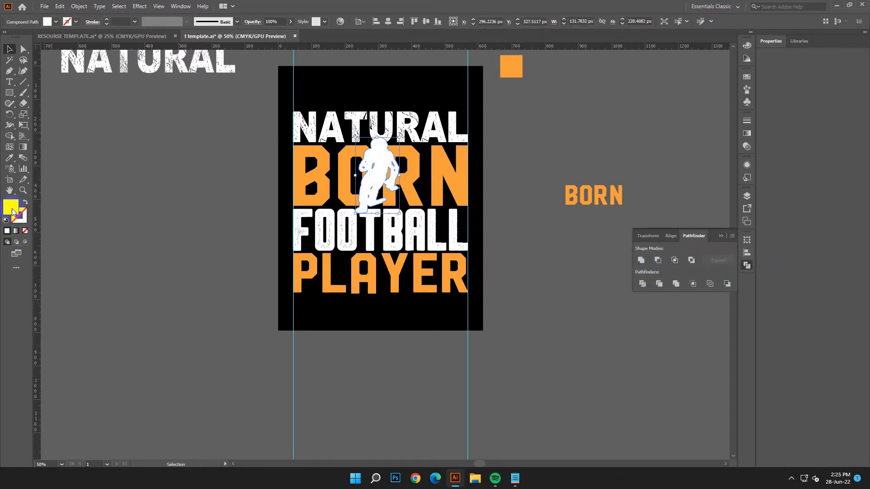
double_click(12, 211)
click(336, 191)
click(524, 238)
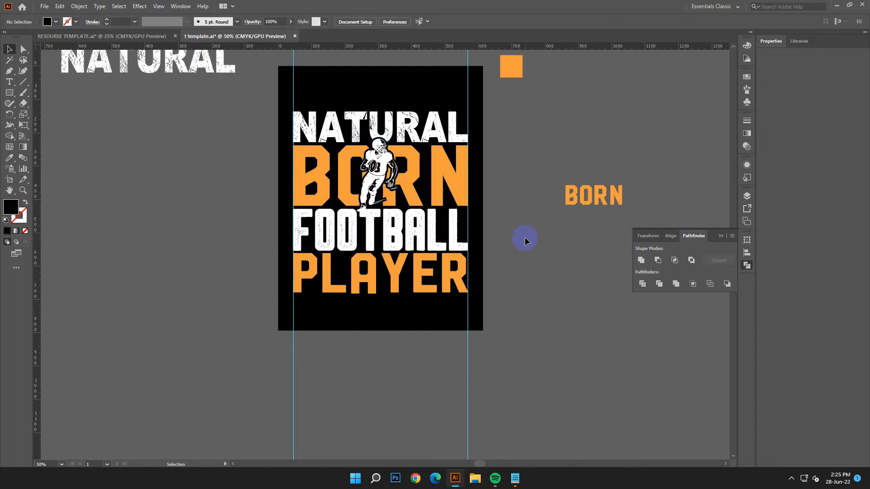
- Try bringing the silhouette group to the front and moving it off the lettering
click(396, 178)
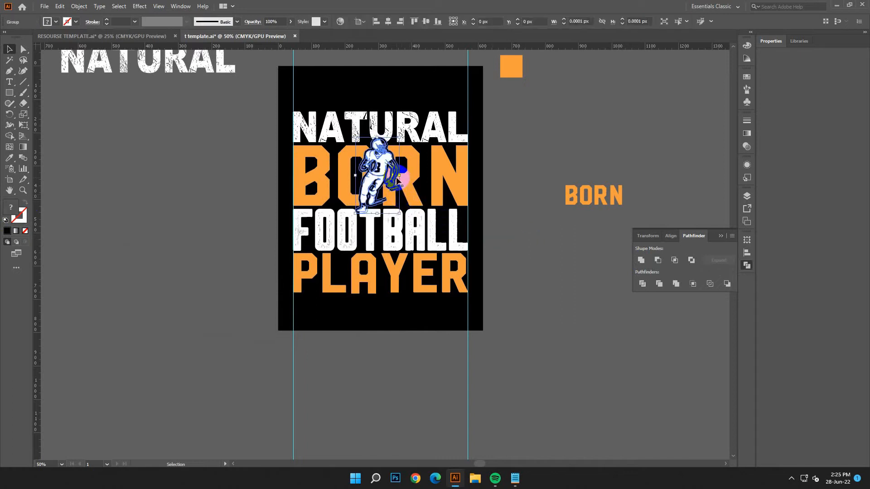
right_click(396, 178)
mouse_move(430, 294)
click(521, 294)
click(517, 282)
drag(415, 213, 271, 246)
- Undo the move, the reordering and the black fill of the silhouette group
click(60, 6)
click(73, 16)
click(60, 6)
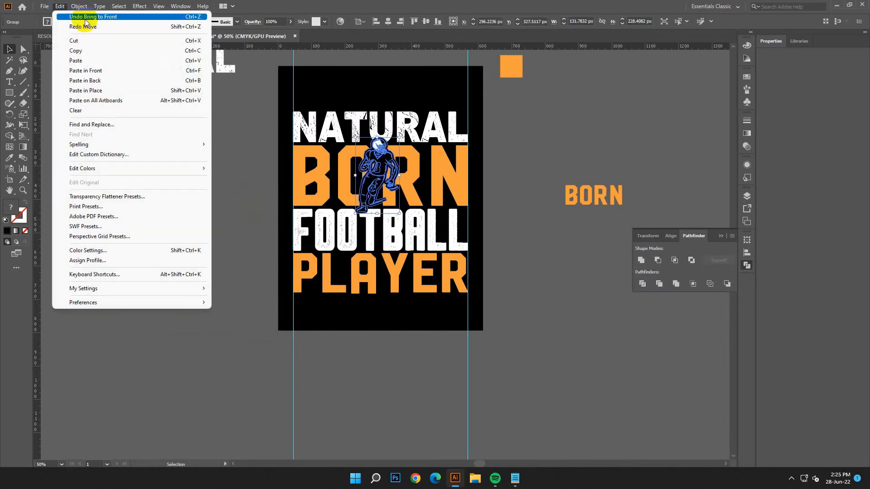
click(74, 17)
- Unite the offset football player shapes into a single silhouette and give it a black fill
click(641, 260)
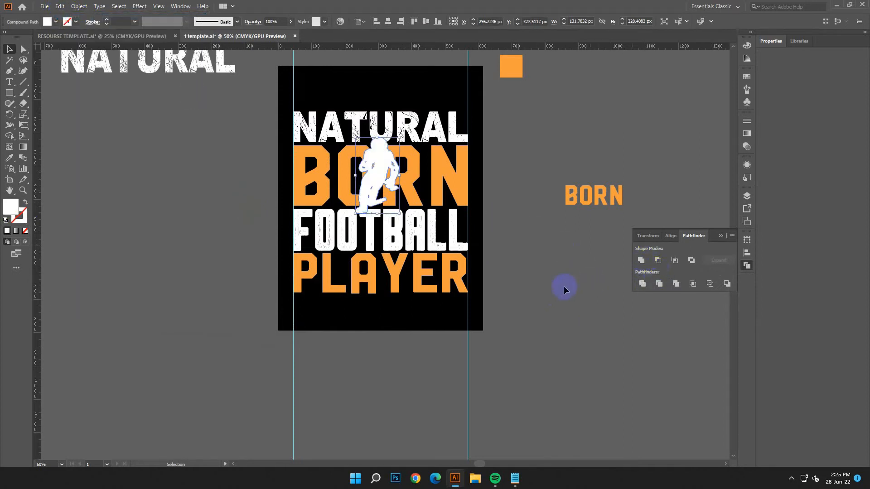
double_click(6, 207)
drag(162, 275, 132, 305)
click(347, 188)
- Bring the black silhouette to the front and divide it together with the NATURAL, BORN and FOOTBALL lettering
right_click(488, 228)
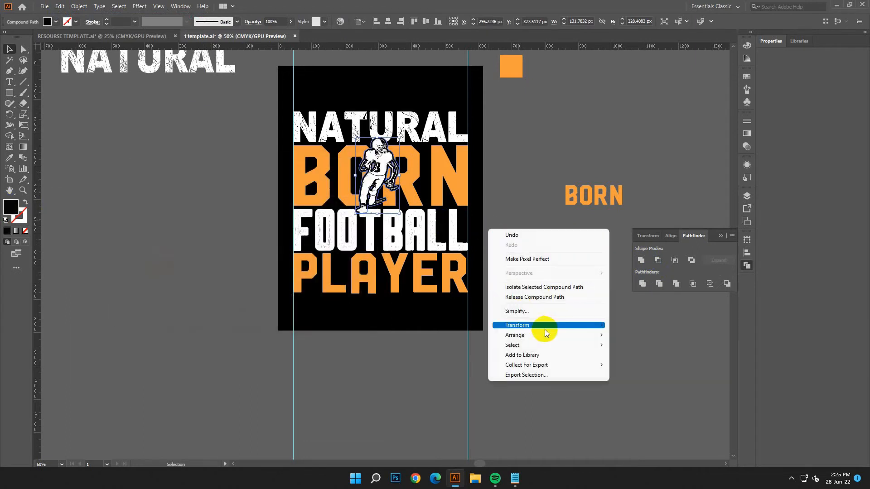
click(613, 335)
click(612, 333)
click(386, 162)
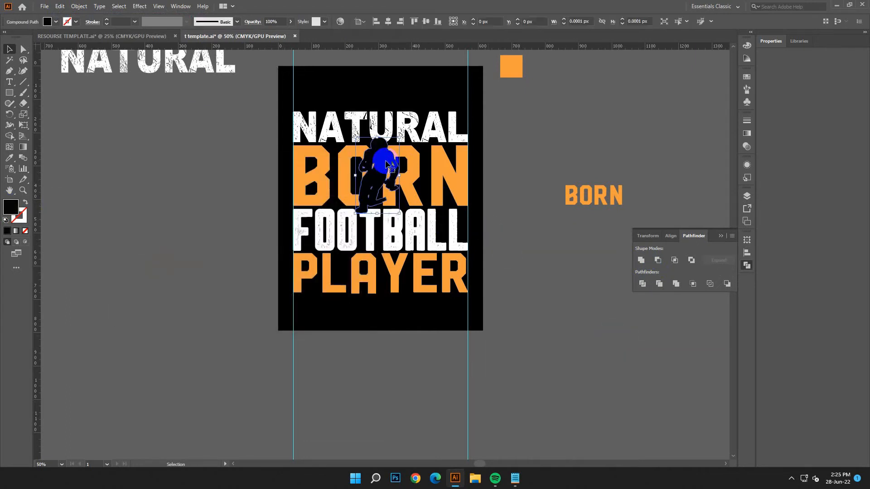
shift+click(411, 131)
shift+click(401, 239)
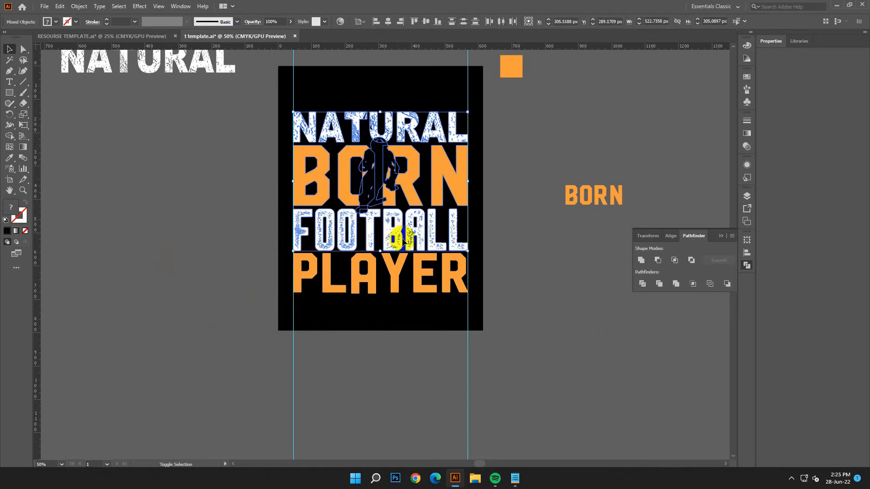
click(643, 284)
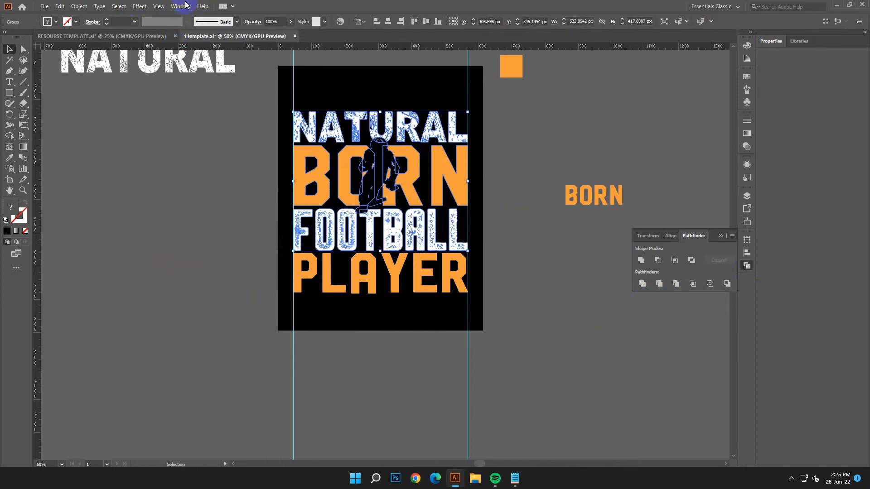
- Select all black silhouette pieces by colour with the Magic Wand and delete them
double_click(9, 61)
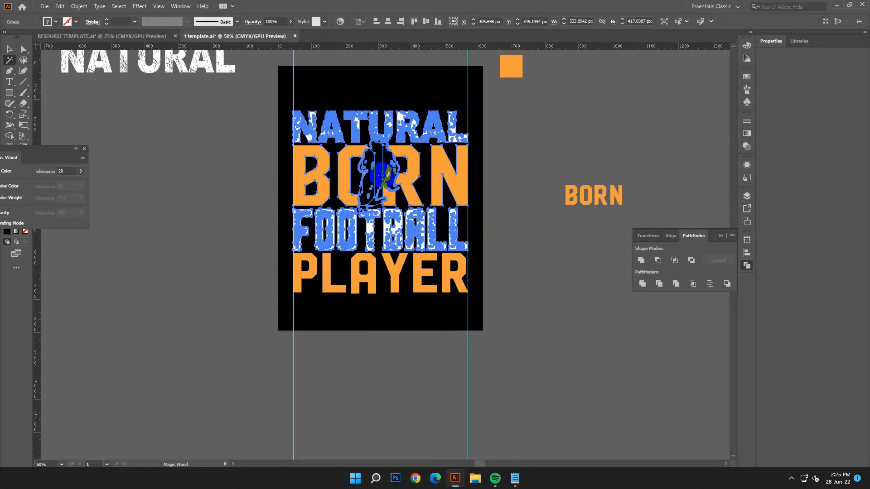
click(371, 176)
key(Delete)
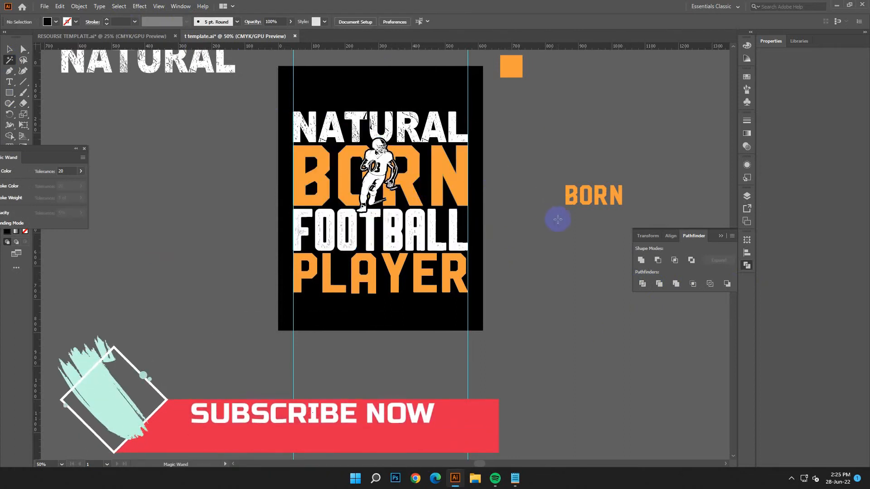
click(9, 48)
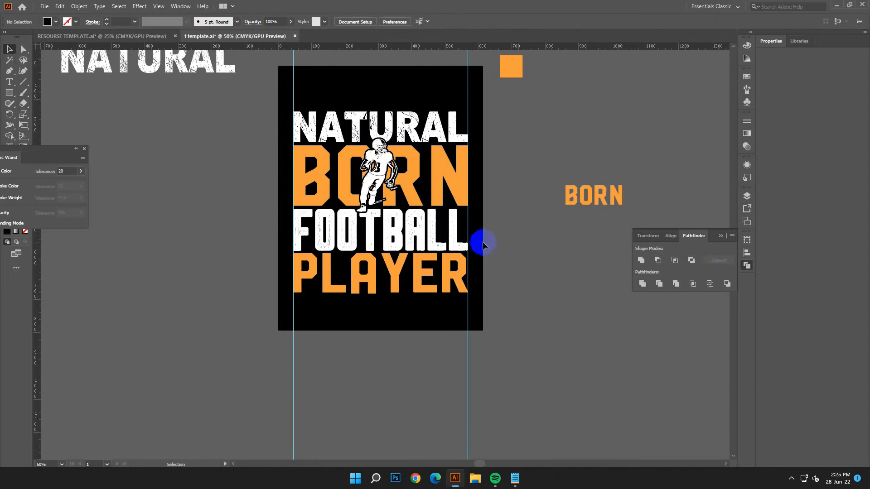
- Unlock all objects and lock only the black artboard background
scroll(500, 269, up, 1)
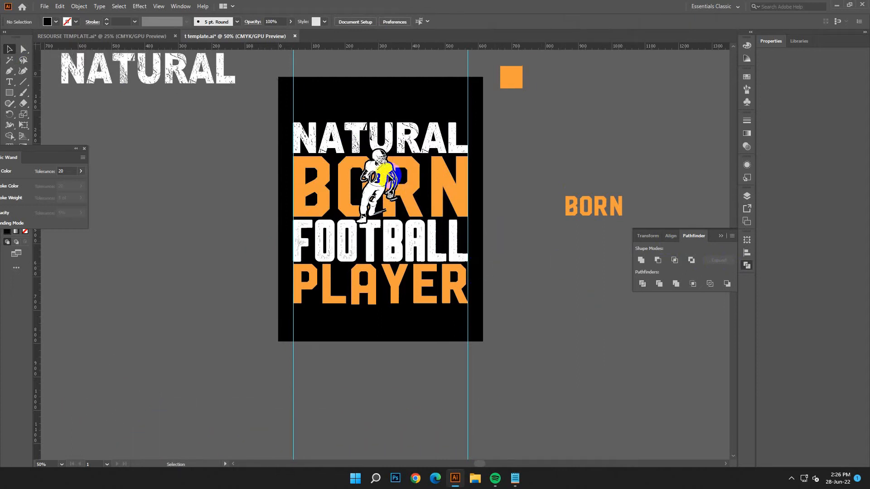
click(78, 6)
click(89, 81)
click(238, 220)
click(497, 221)
click(292, 79)
click(78, 6)
mouse_move(97, 68)
click(222, 68)
- Recolour the football player with the orange sampled from the BORN lettering
click(380, 175)
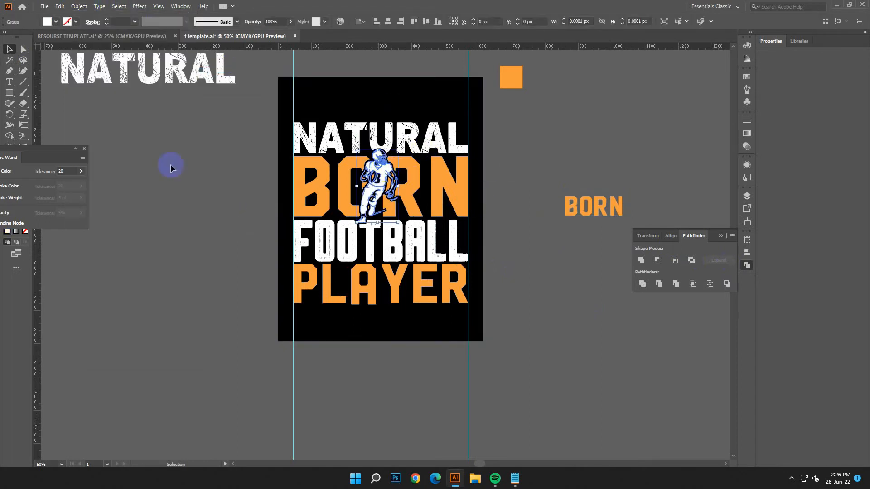
click(84, 150)
click(10, 160)
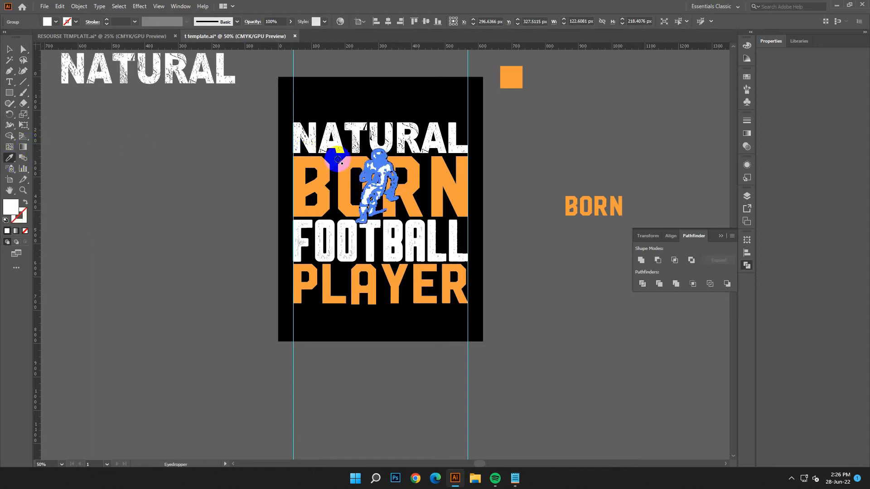
click(347, 163)
click(8, 52)
click(638, 301)
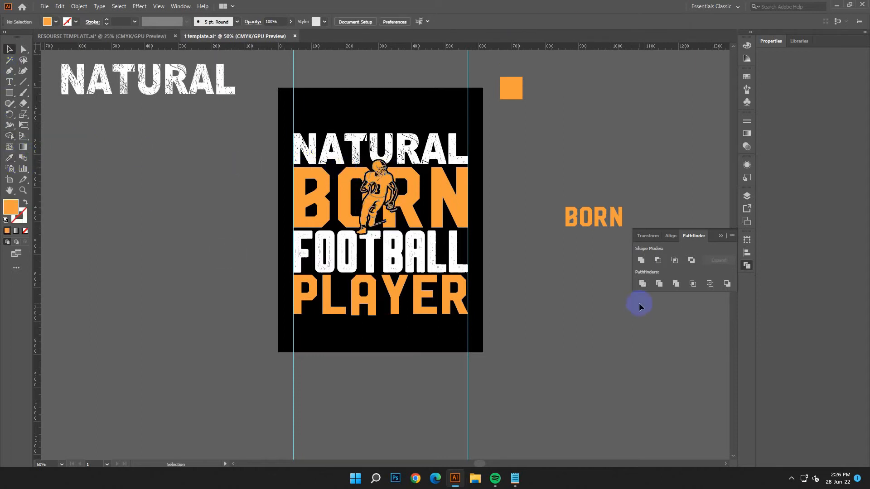
- Ungroup the divided lettering into separate letter shapes
key(ctrl+equal)
key(ctrl+equal)
scroll(272, 159, up, 3)
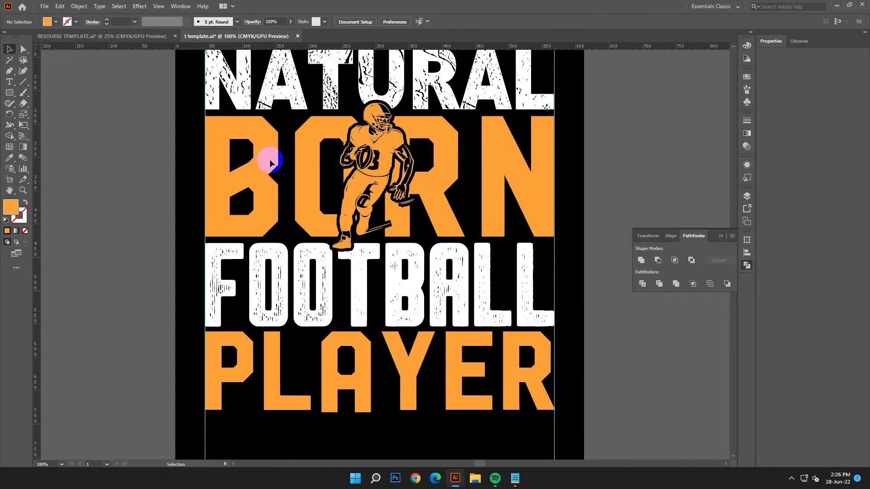
click(262, 125)
right_click(537, 154)
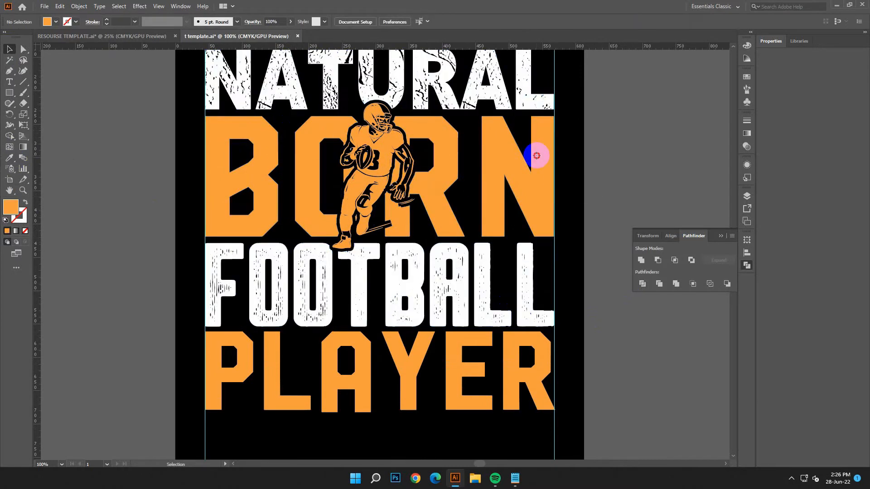
click(561, 234)
click(648, 190)
key(ctrl+minus)
key(ctrl+minus)
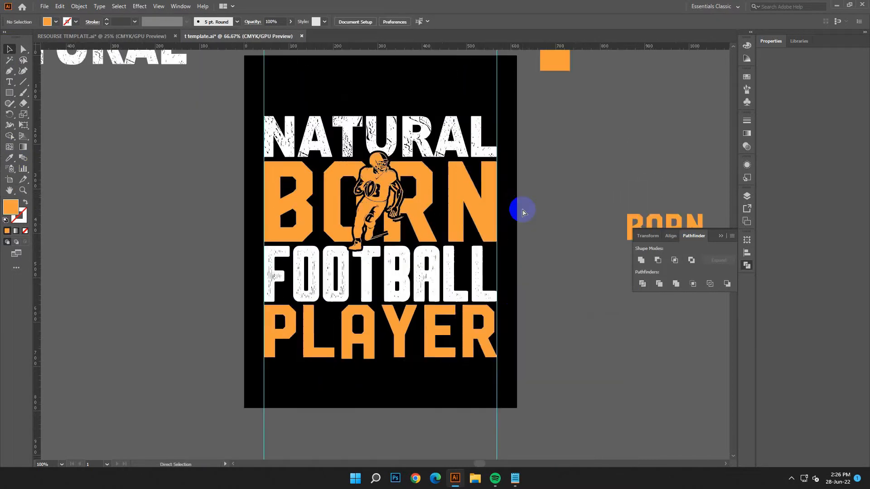
- Draw a pointed, lightning-like shape with the Pen tool over the upper part of the letter B in BORN
click(9, 72)
drag(284, 216, 339, 167)
click(283, 179)
click(275, 227)
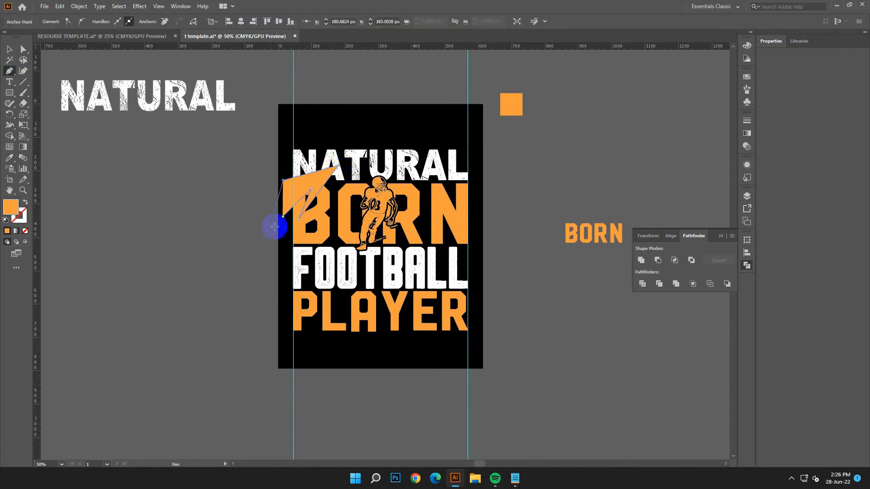
- Fill the pointed shape with a deeper orange, about #FF911A
click(15, 160)
click(326, 228)
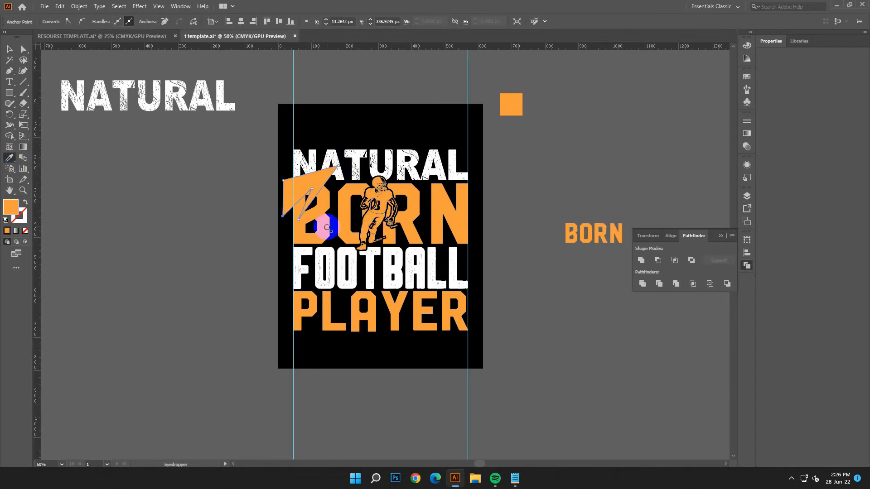
double_click(14, 209)
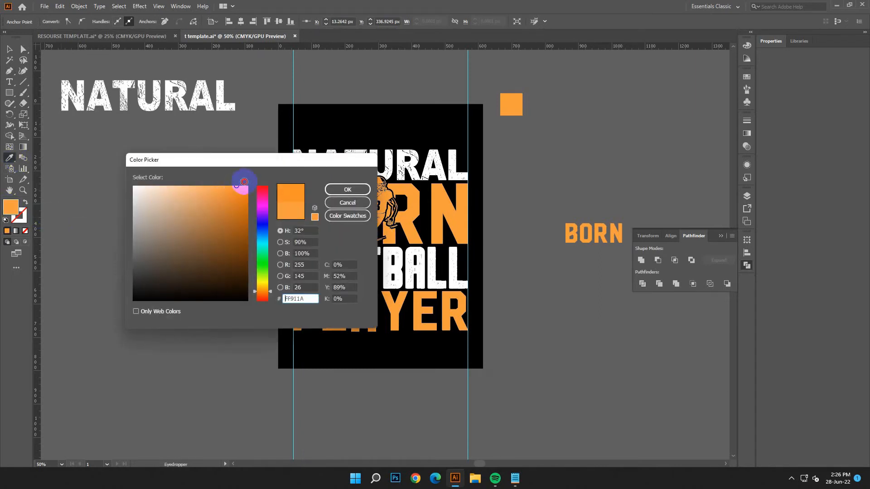
click(347, 190)
key(v)
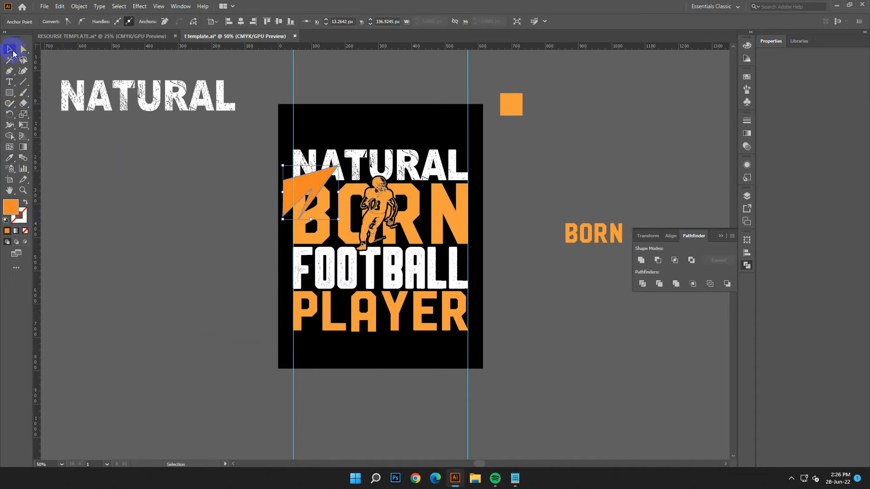
- Divide the letter B with the pointed shape and ungroup the resulting pieces
click(307, 199)
click(307, 190)
shift+click(323, 209)
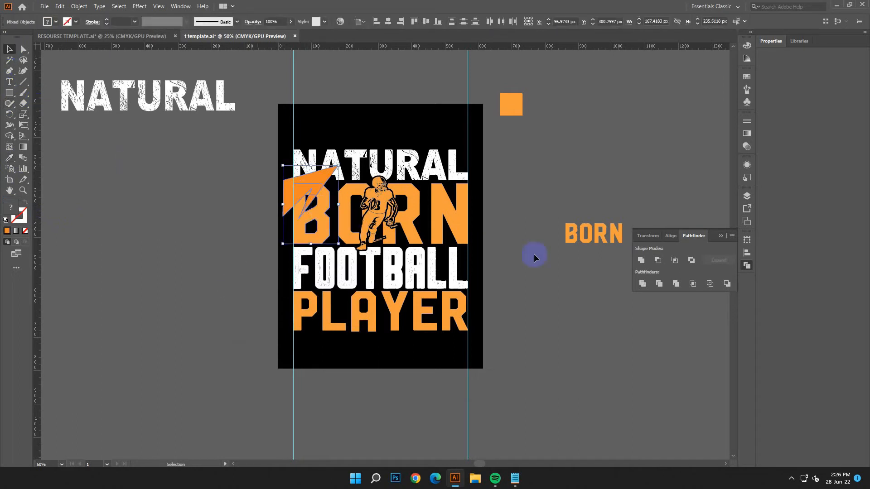
click(641, 285)
right_click(555, 144)
click(587, 221)
click(488, 171)
- Try deleting the leftover shape piece outside the letter B, and undo the deletion
click(317, 176)
key(Delete)
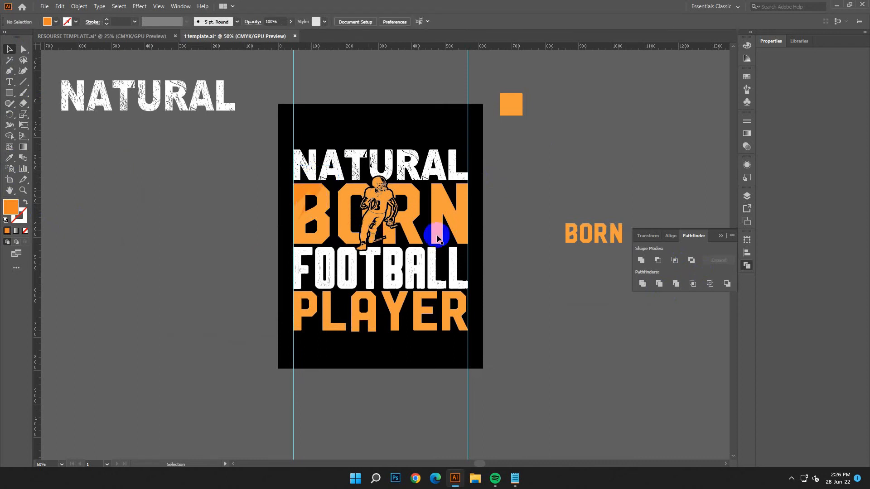
scroll(584, 271, down, 1)
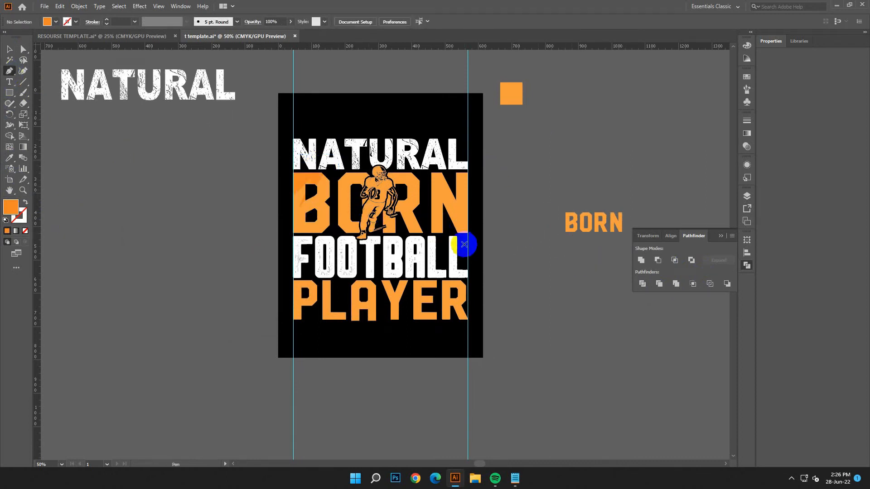
key(ctrl)
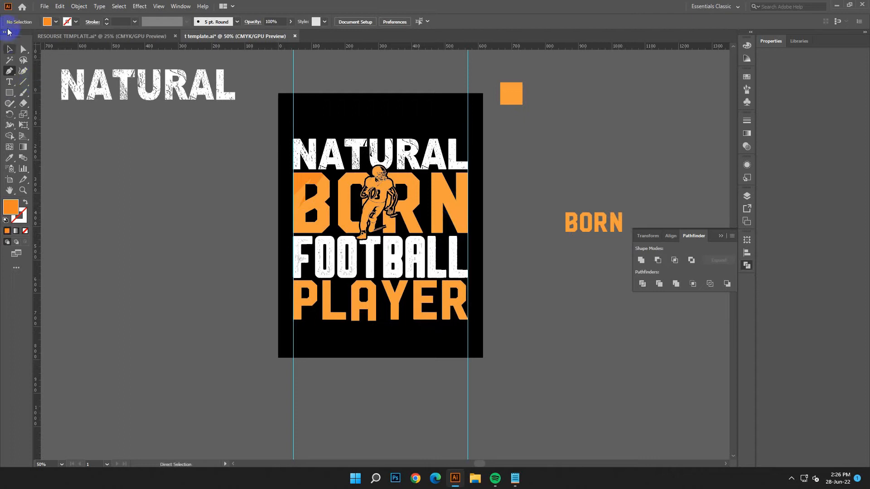
click(57, 9)
click(59, 17)
click(59, 9)
click(60, 17)
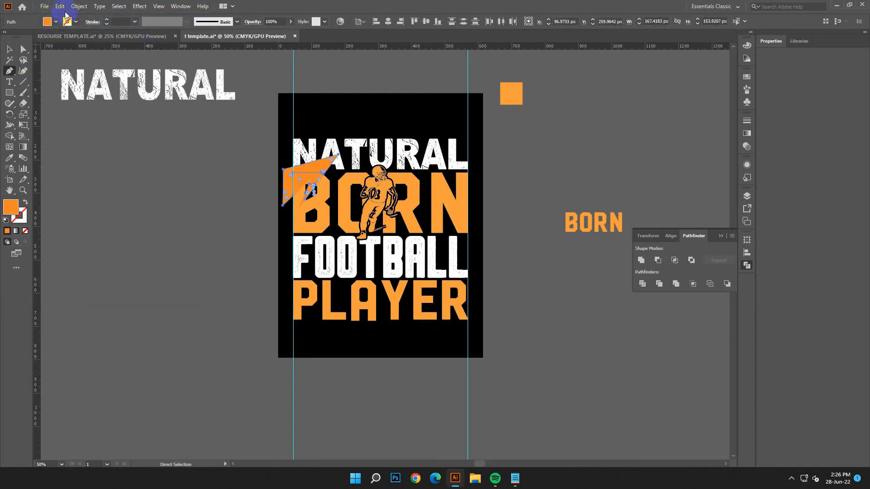
click(74, 8)
click(60, 17)
- Undo the ungrouping and division of the letter B
right_click(308, 171)
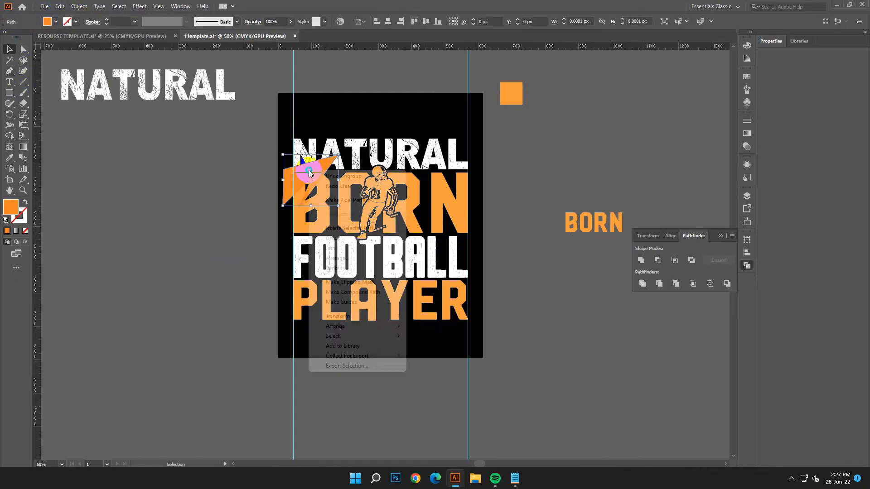
click(308, 172)
drag(309, 172, 166, 172)
click(60, 6)
click(63, 16)
click(60, 6)
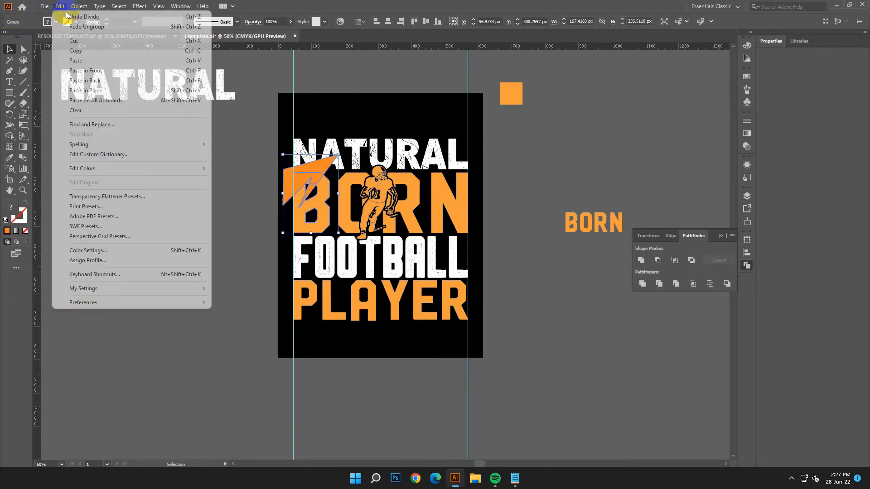
- Create a copy of the pointed shape reflected across the vertical axis and move it over the letter N in BORN
click(316, 173)
right_click(316, 173)
mouse_move(380, 313)
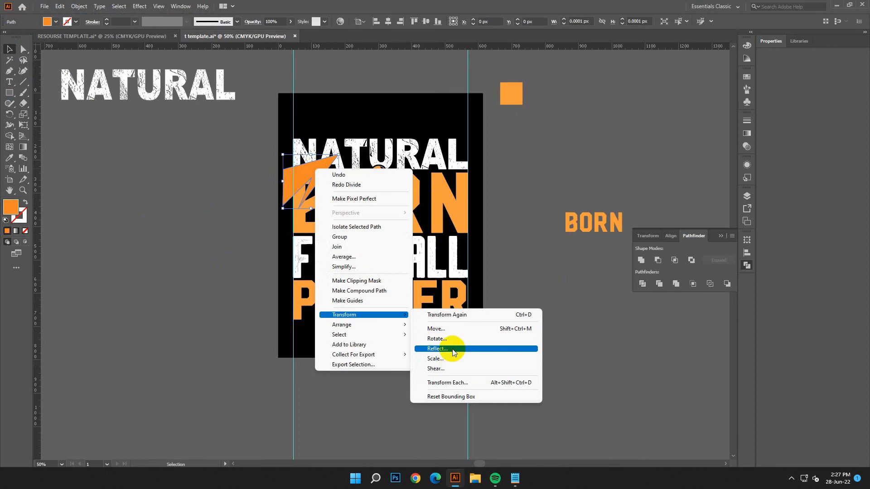
click(446, 346)
click(555, 312)
click(573, 331)
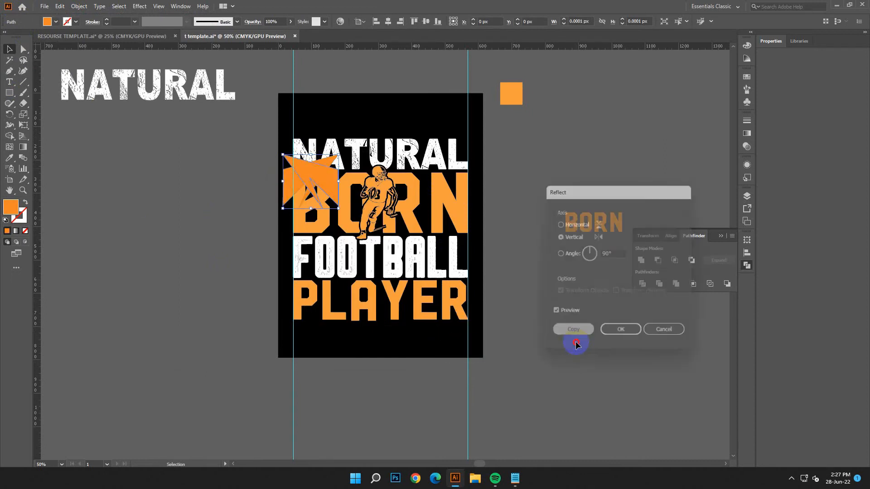
click(334, 187)
drag(334, 187, 474, 201)
click(456, 218)
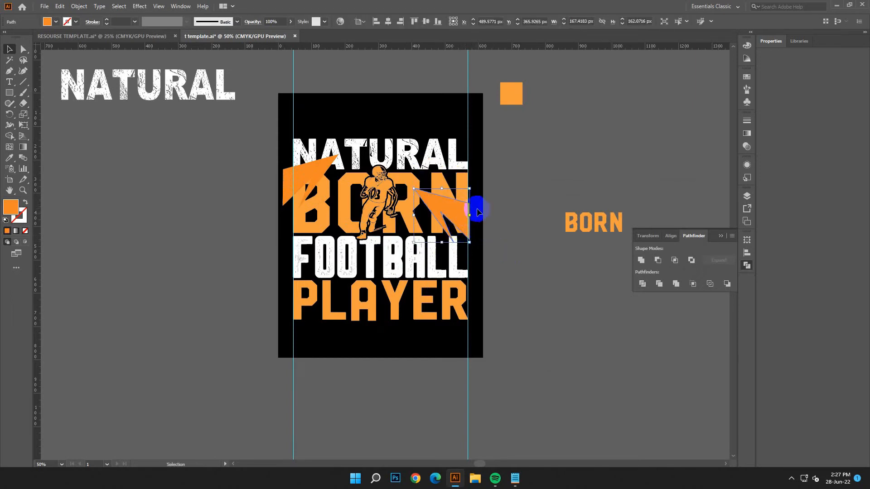
- Reflect the pointed shape on the N across the horizontal axis as a copy and angle it over the letter's outer edge
right_click(478, 212)
mouse_move(563, 356)
click(599, 382)
click(568, 224)
click(573, 238)
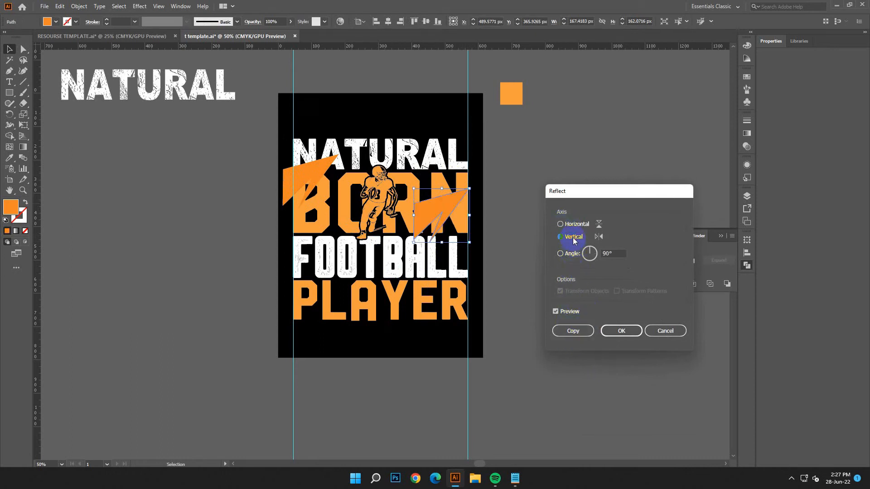
click(567, 224)
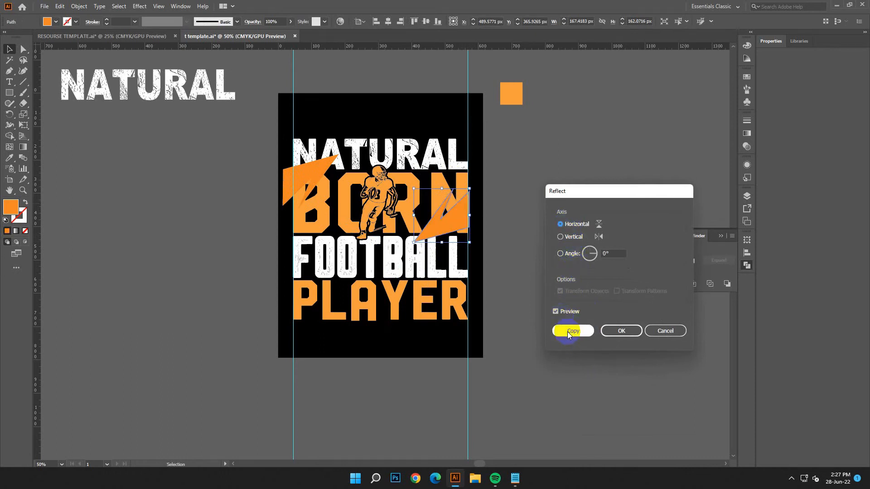
click(572, 331)
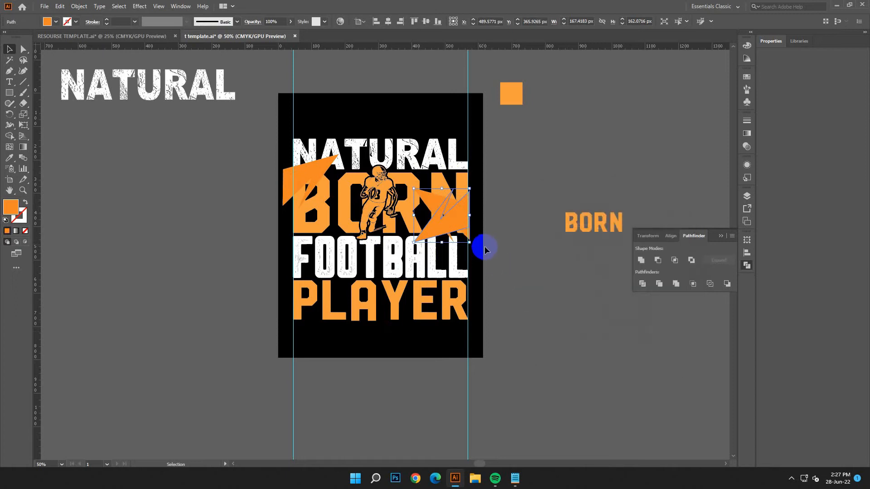
drag(426, 198, 462, 229)
click(550, 272)
- Divide the word BORN with both pointed shapes and ungroup the resulting pieces
click(473, 214)
shift+click(329, 175)
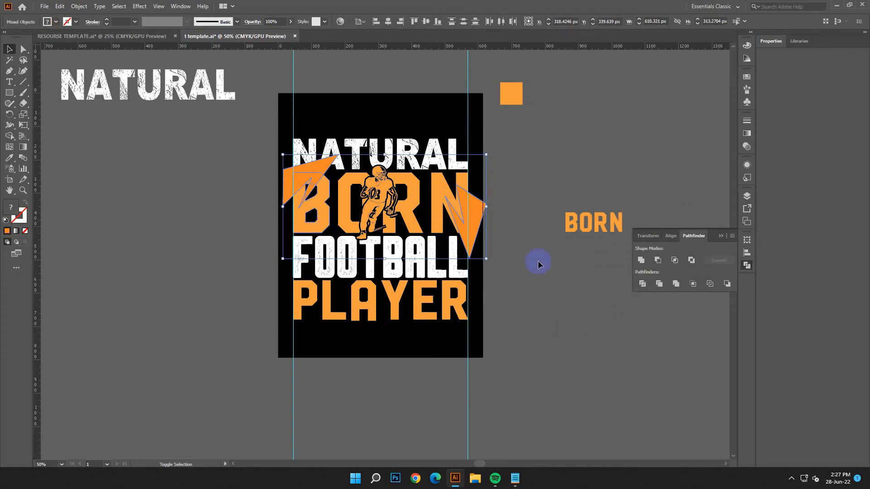
click(643, 284)
right_click(534, 230)
click(567, 306)
- Delete the leftover pieces of the pointed shapes outside the letters N and B
click(479, 205)
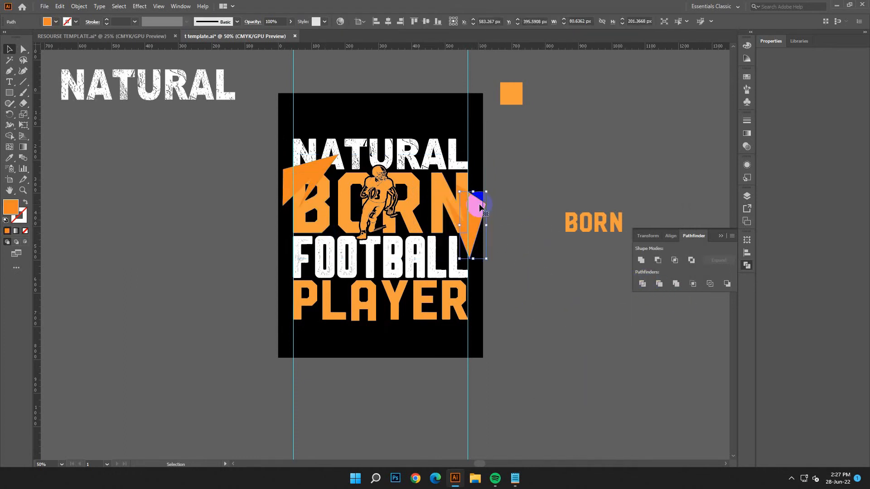
key(Delete)
click(302, 159)
key(Delete)
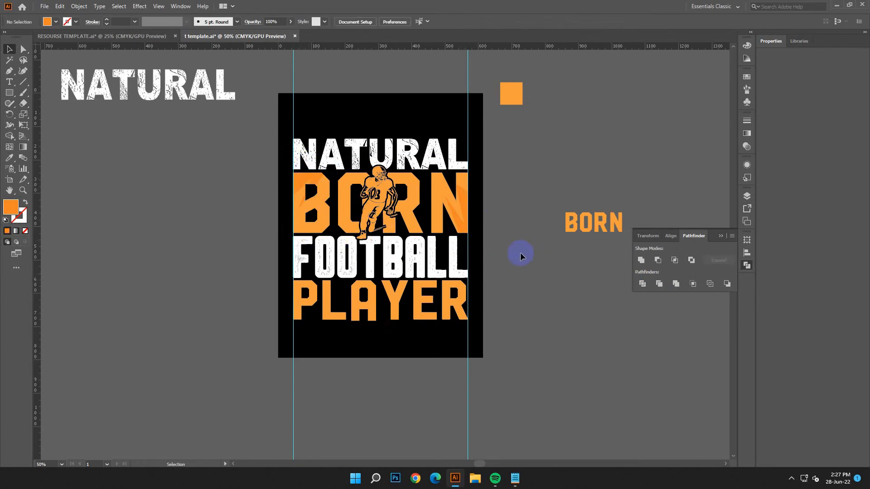
scroll(520, 256, down, 1)
click(7, 74)
click(358, 154)
click(334, 233)
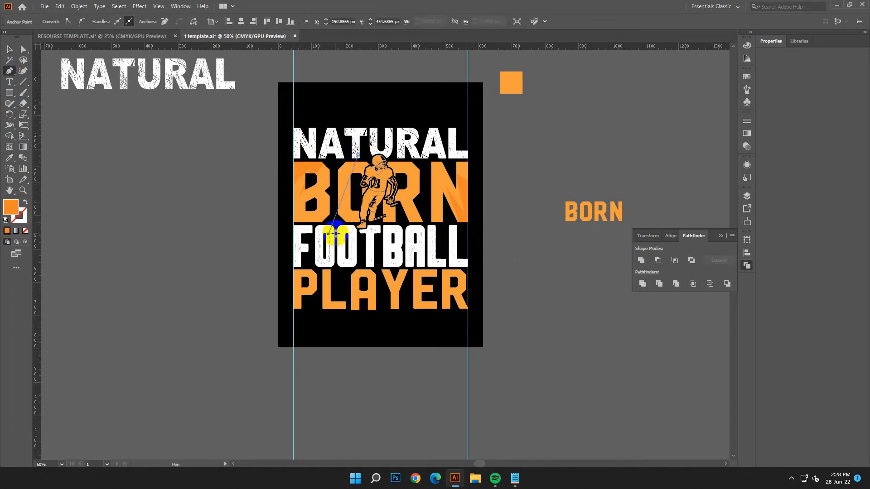
click(60, 5)
click(70, 15)
click(60, 6)
click(70, 16)
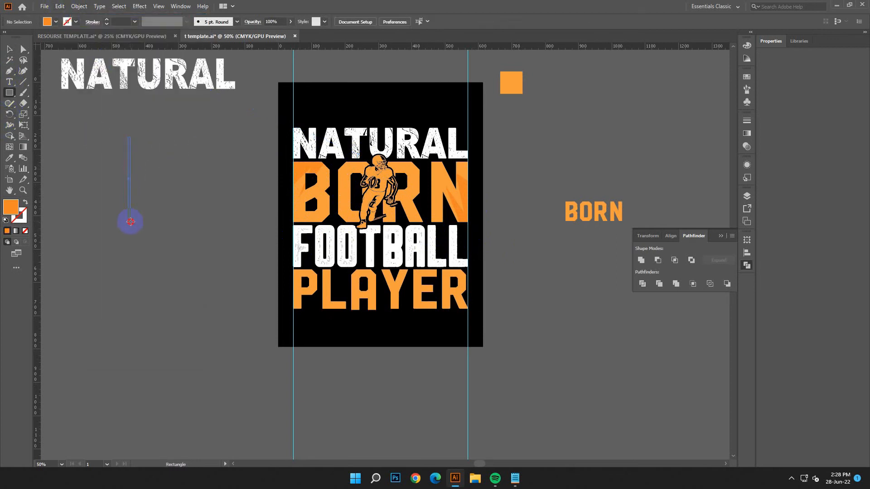
- Draw a narrow vertical rectangle about 18 × 257 px beside the artboard and fill it with white sampled from the NATURAL lettering
drag(133, 222, 133, 223)
key(i)
click(356, 150)
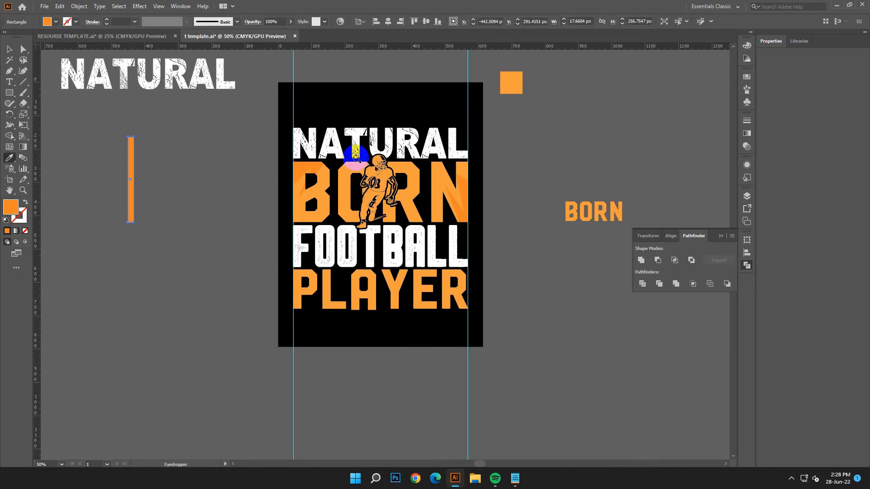
key(v)
click(136, 197)
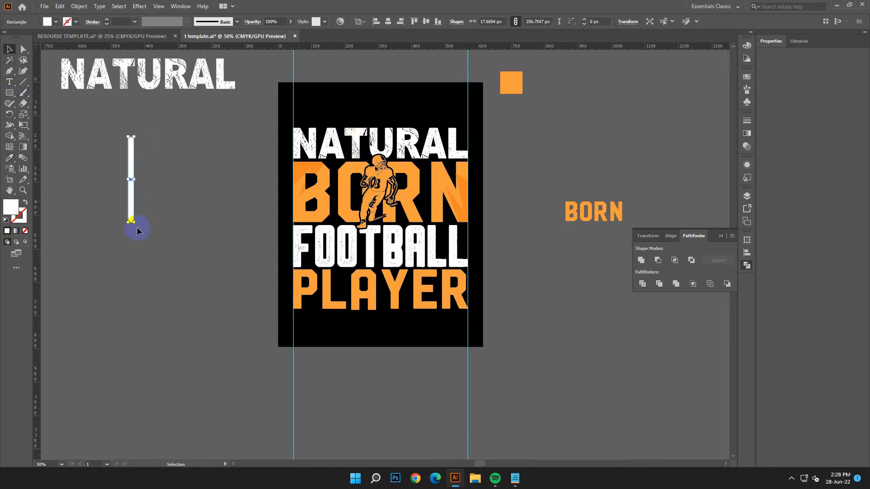
- Duplicate the white bar alongside itself, shorten the copy to roughly half the height and group the two bars
drag(141, 197, 317, 256)
key(ctrl+1)
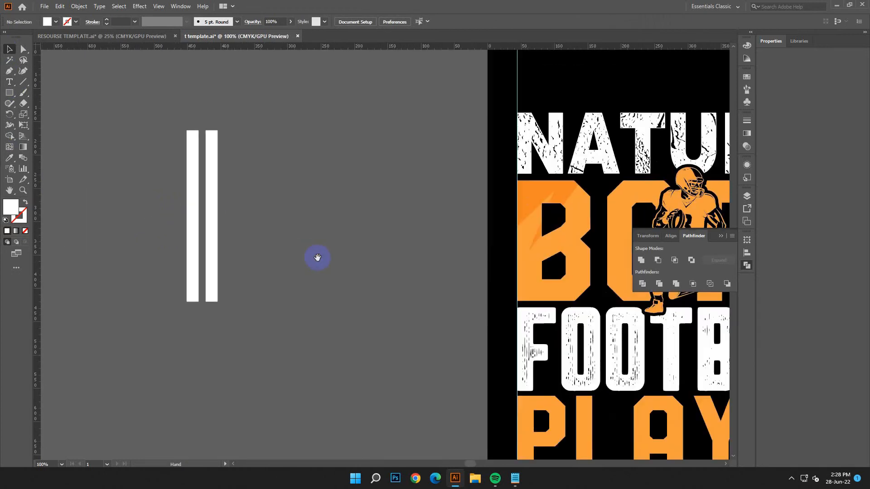
click(236, 273)
drag(235, 312, 231, 233)
shift+click(221, 181)
key(ctrl+g)
key(ctrl+minus)
key(ctrl+minus)
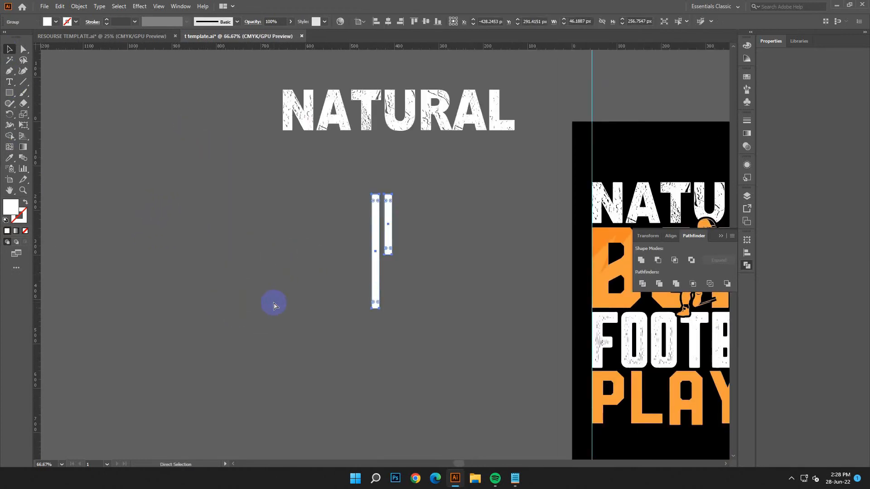
- Place a tilted copy of the grouped bars across the letter O in BORN
key(v)
drag(353, 344, 139, 290)
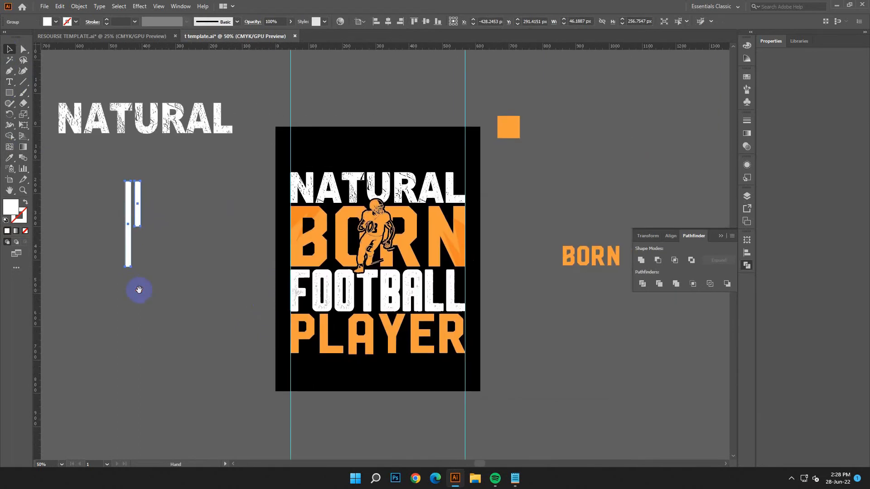
click(184, 313)
drag(192, 204, 351, 223)
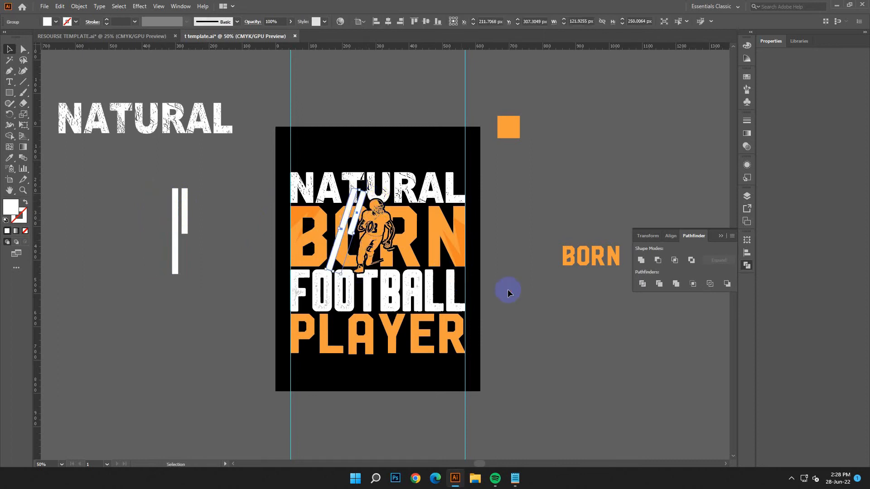
- Create a copy of the tilted bars reflected across the horizontal axis, move it toward the letter R and rotate it
right_click(355, 222)
mouse_move(397, 329)
click(482, 355)
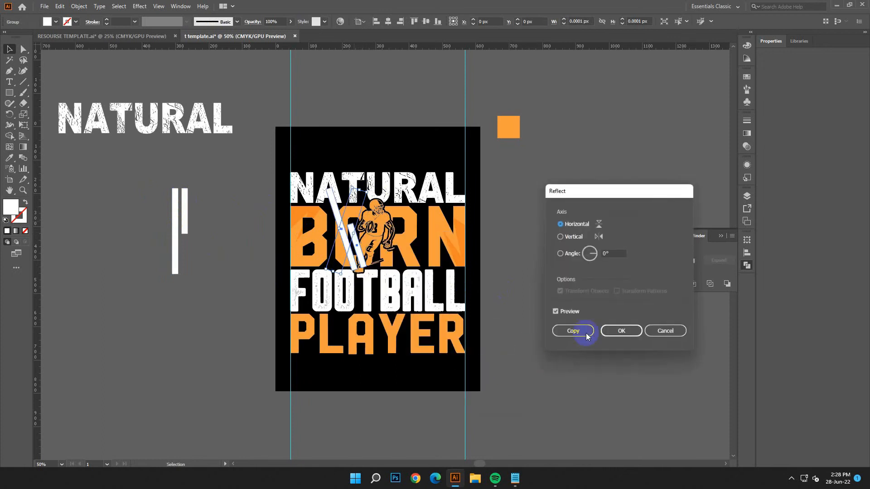
click(562, 237)
click(571, 225)
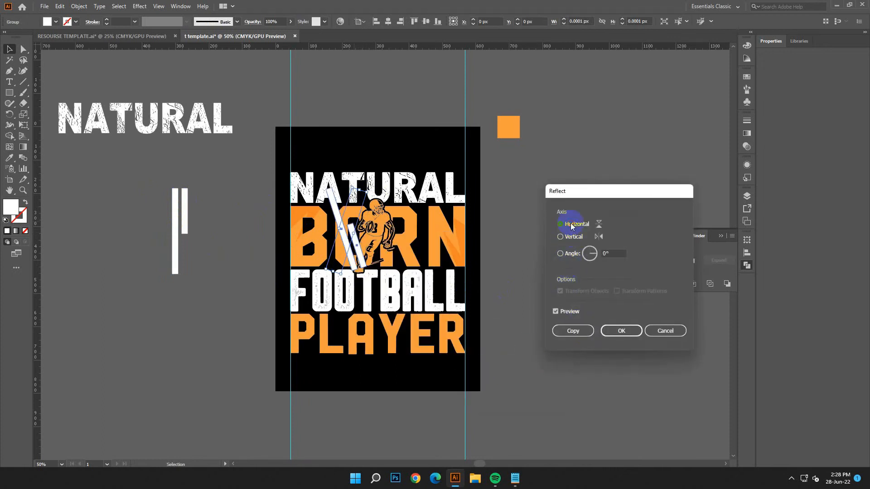
click(580, 332)
drag(383, 272, 440, 317)
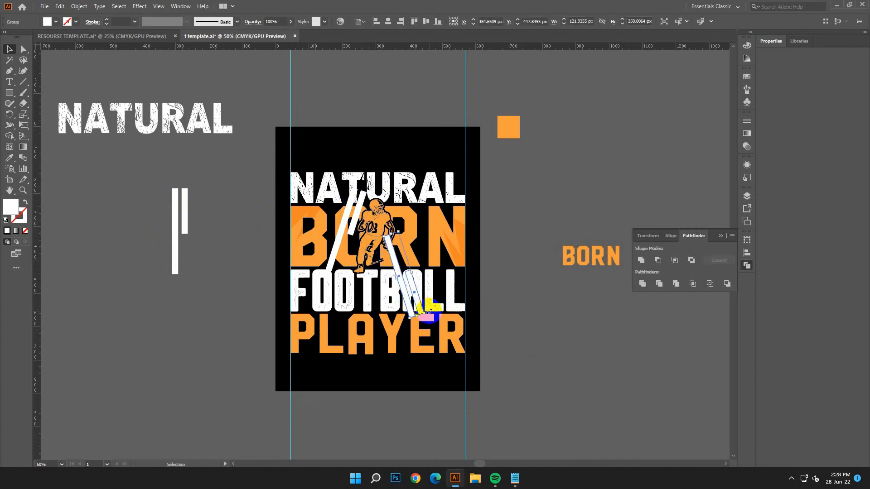
drag(402, 233, 397, 337)
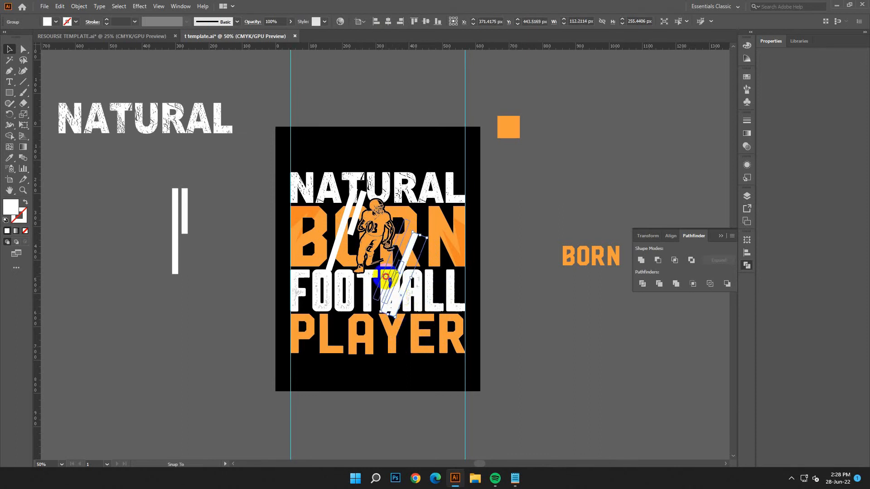
- Reflect the copied bars across the vertical axis and tilt them across the letter R, slanting like the bars on the O
right_click(391, 268)
mouse_move(443, 373)
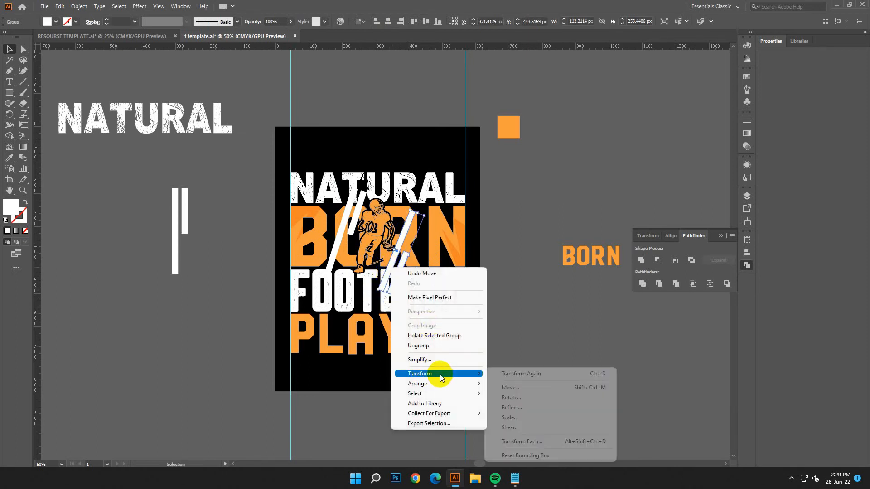
click(512, 406)
click(573, 238)
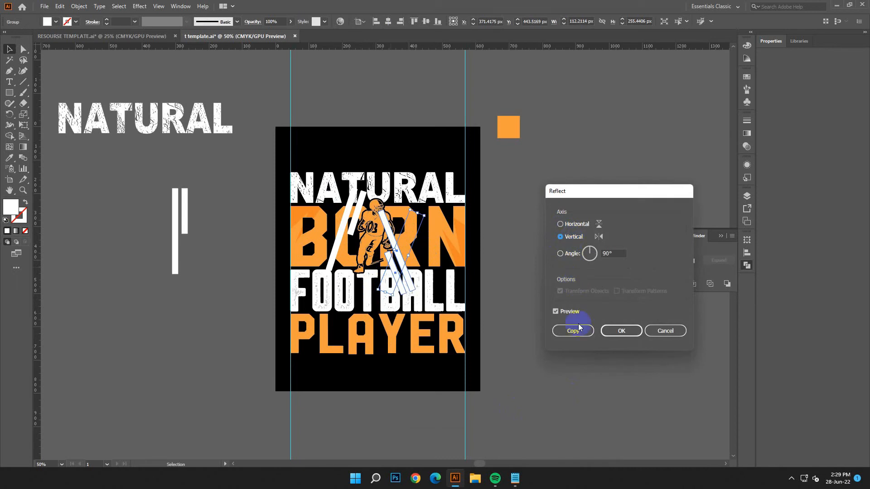
click(629, 335)
drag(414, 288, 383, 308)
click(409, 275)
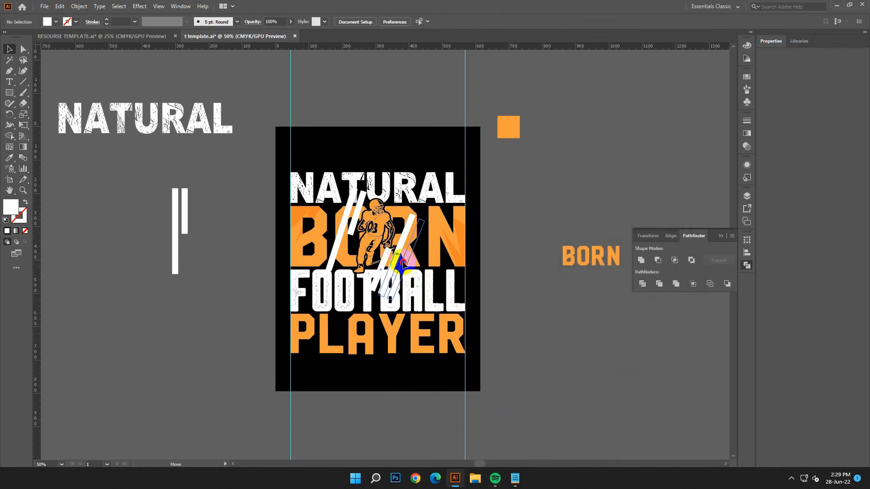
click(416, 275)
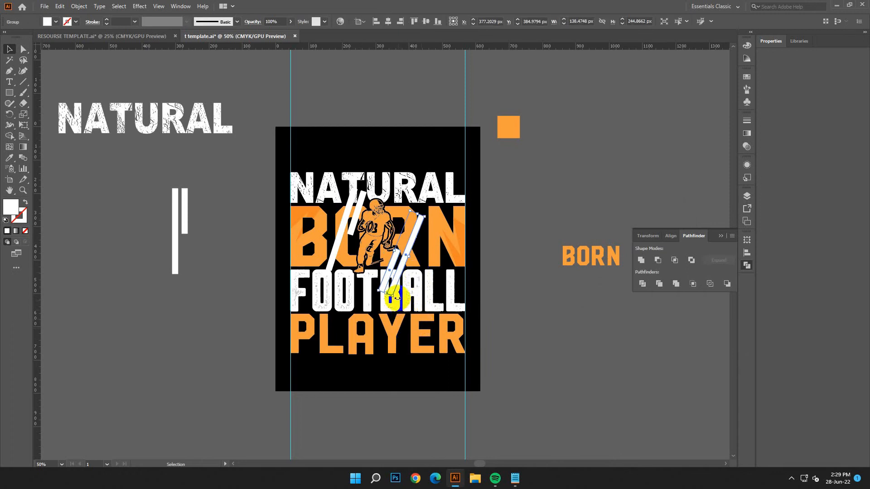
click(577, 314)
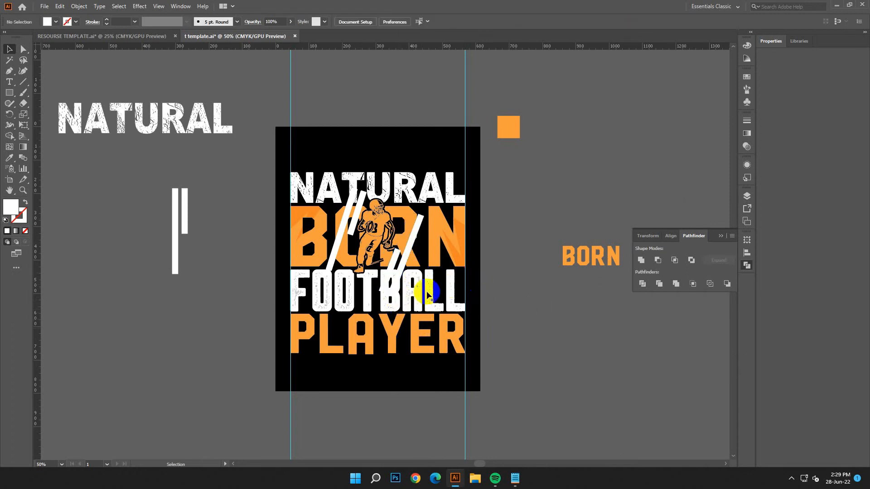
- Divide the word BORN with both pairs of white bars and ungroup the resulting pieces
click(405, 229)
shift+click(346, 257)
click(643, 284)
right_click(523, 196)
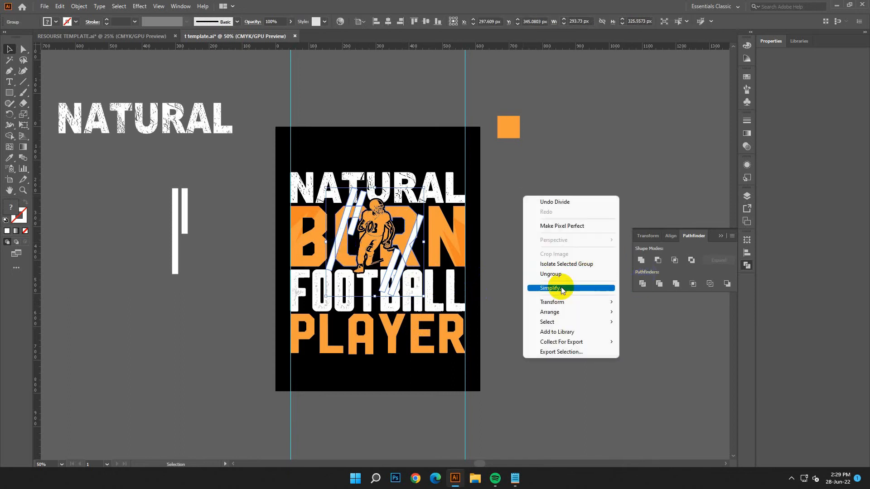
click(559, 275)
- Delete the leftover bar pieces around the letter R and undo the last deletion
click(411, 245)
key(Delete)
click(401, 266)
key(Delete)
click(394, 255)
key(Delete)
click(60, 6)
click(66, 17)
- Divide the overlapping pieces at the R's leg beside the player's foot and ungroup the result
click(538, 317)
click(387, 256)
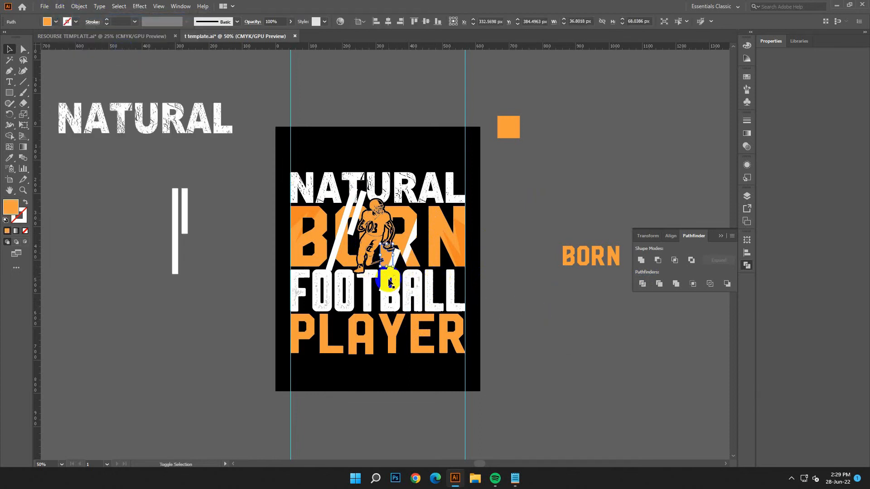
click(641, 284)
right_click(524, 262)
click(558, 338)
click(535, 320)
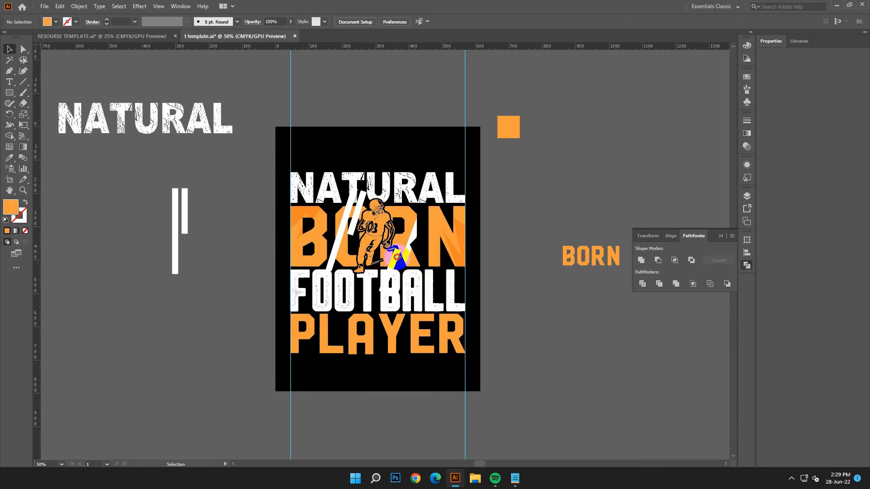
- Delete the remaining leftover bar pieces by the R's leg and outside the letter O
click(397, 257)
key(Delete)
click(354, 227)
key(Delete)
click(361, 199)
key(Delete)
click(350, 201)
key(Delete)
click(330, 260)
key(Delete)
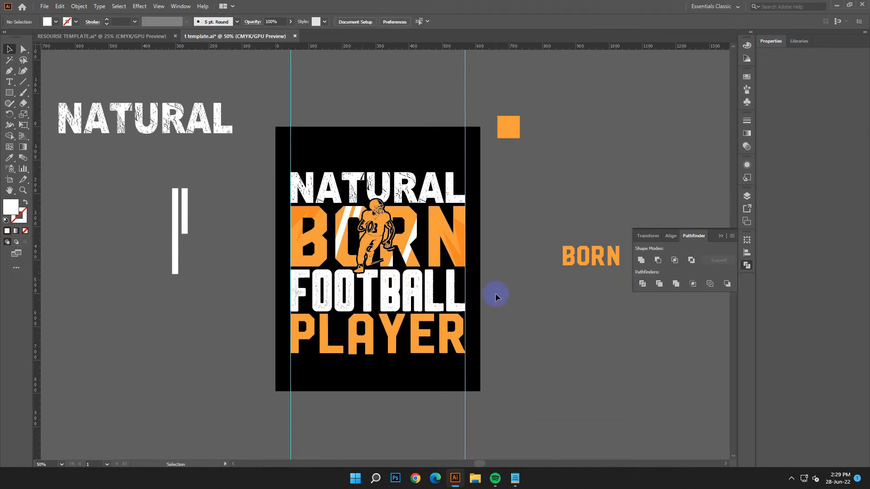
- Copy the football player figure and paste the copy in front of it
scroll(495, 293, down, 1)
scroll(489, 327, down, 3)
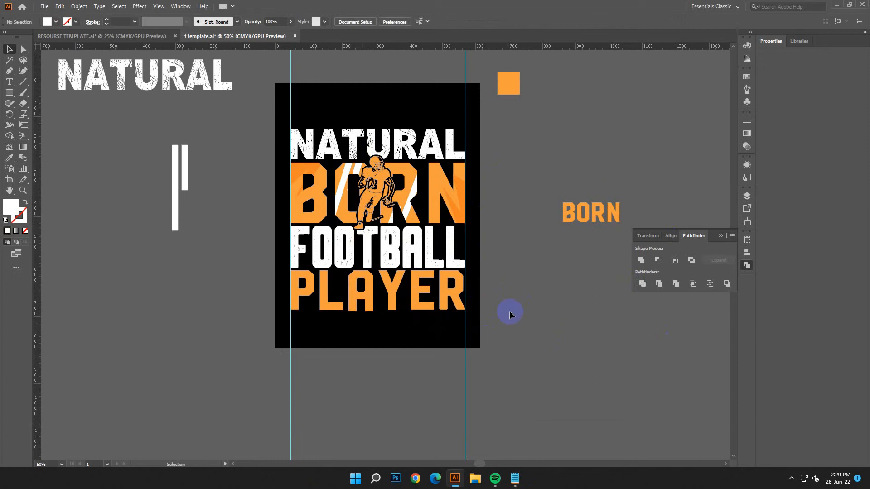
click(380, 187)
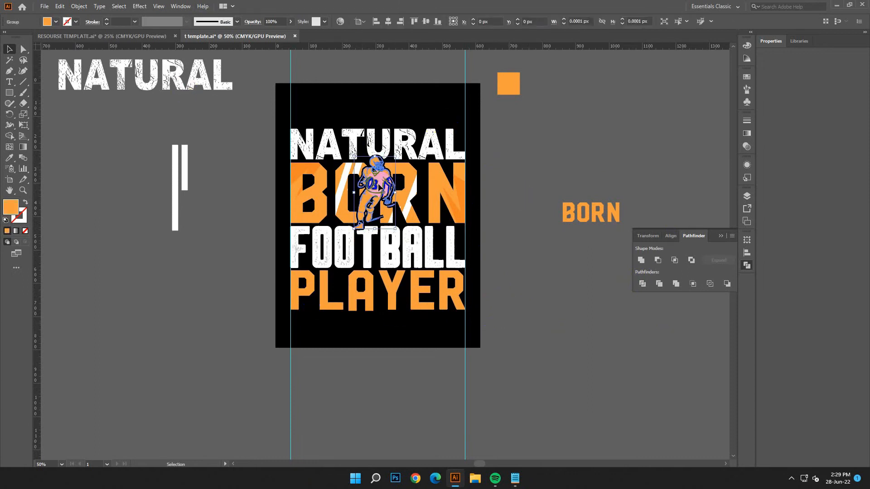
click(59, 6)
click(60, 6)
click(60, 6)
click(79, 71)
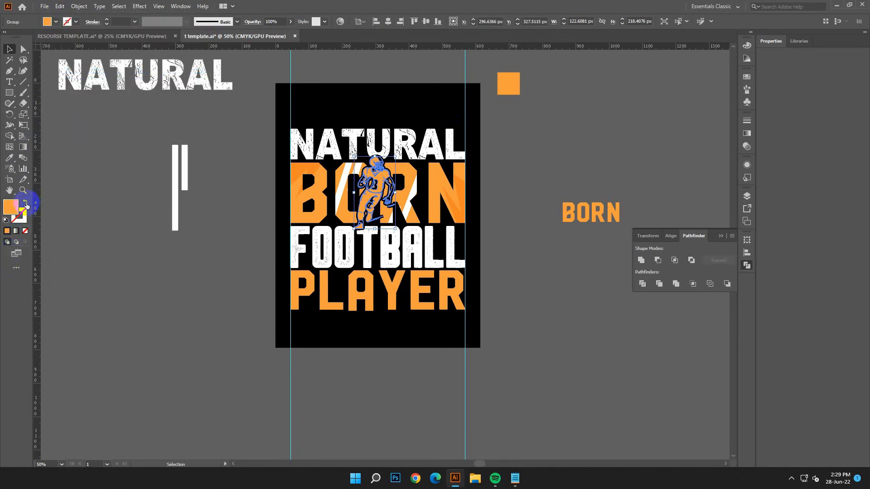
- Try filling the pasted copy of the football player figure with white
click(56, 21)
click(18, 36)
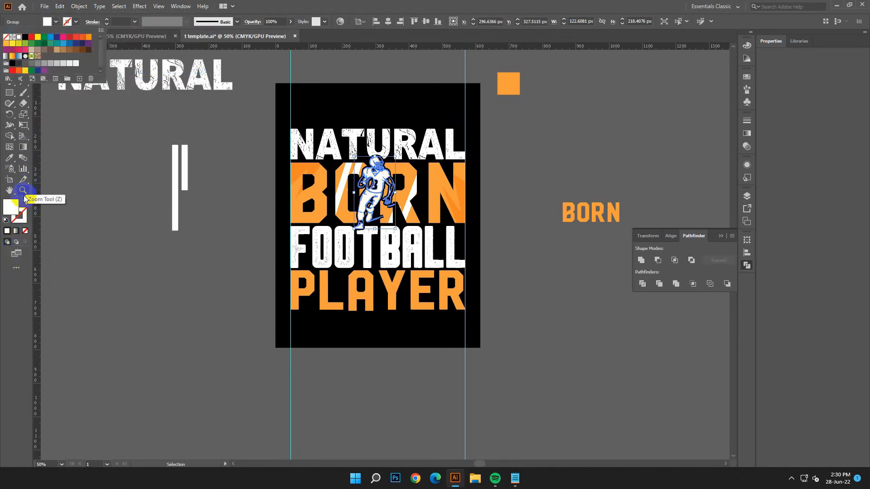
click(25, 202)
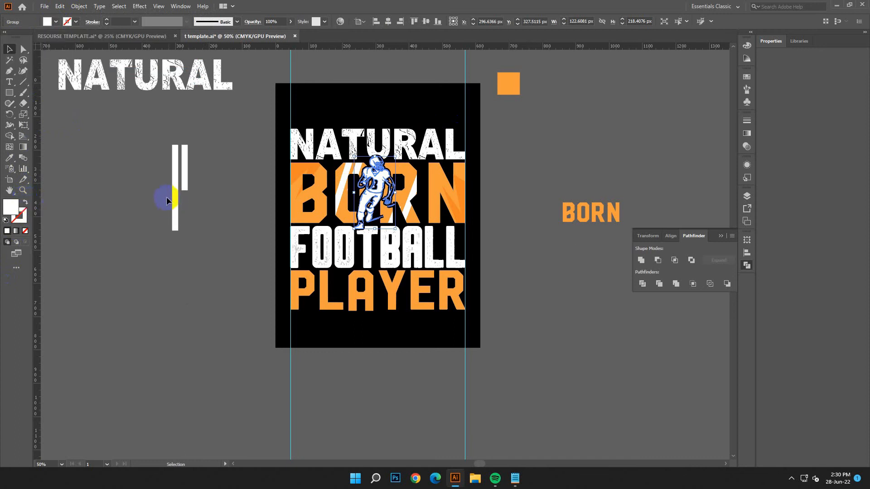
click(26, 202)
click(435, 267)
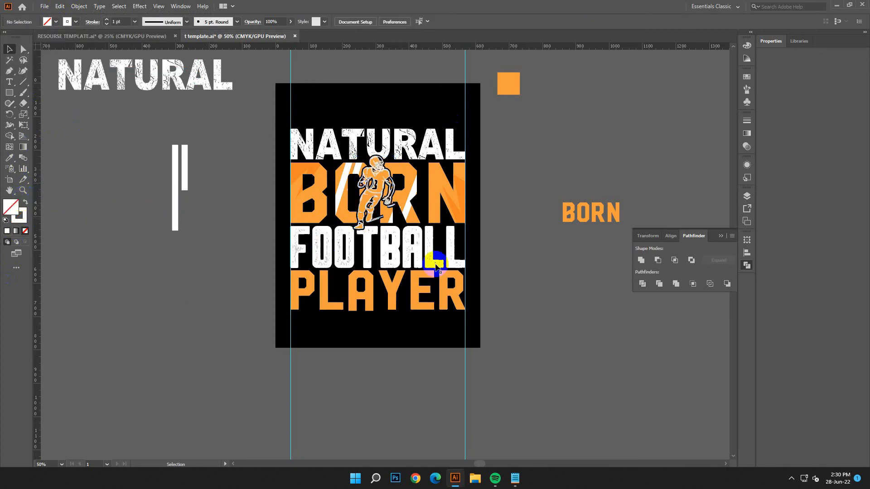
- Draw a thin horizontal rectangle about 412 by 10 px beside the artboard and sample the white lettering fill for it
scroll(525, 280, down, 1)
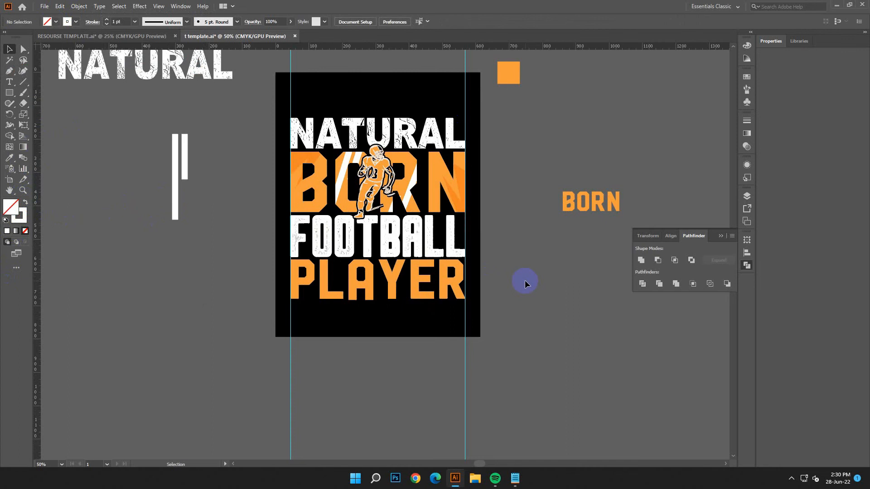
scroll(525, 285, down, 5)
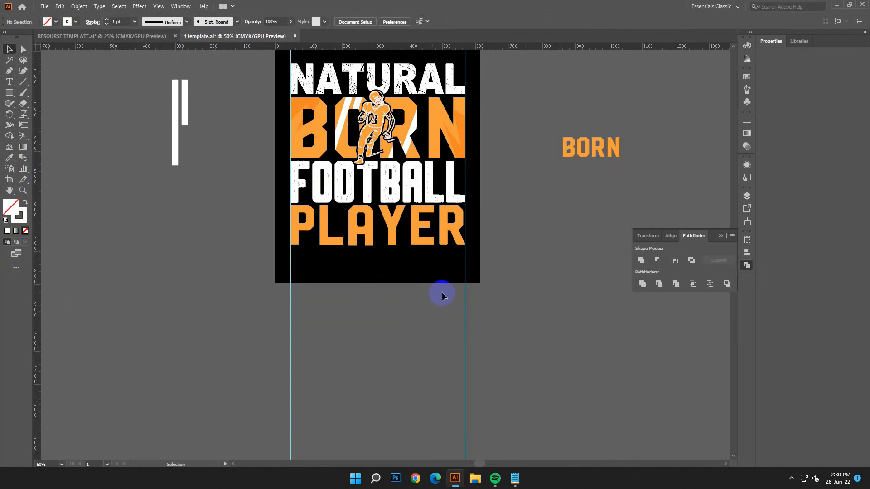
scroll(499, 290, up, 2)
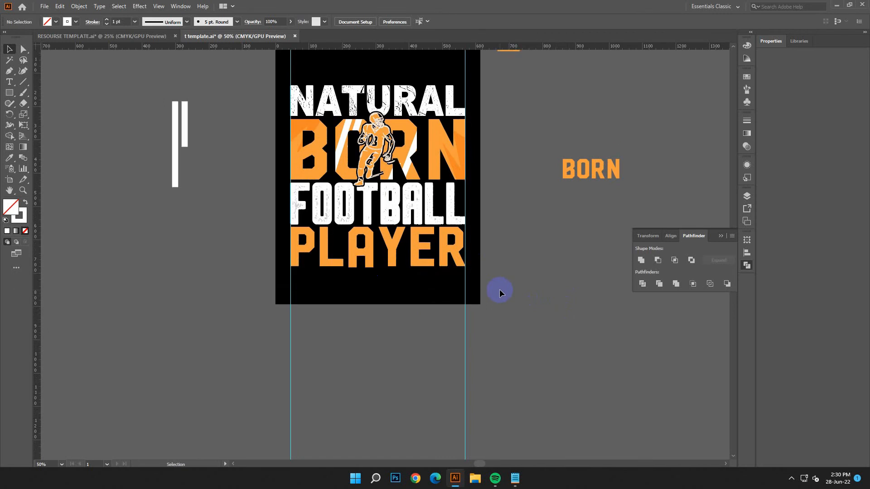
click(9, 93)
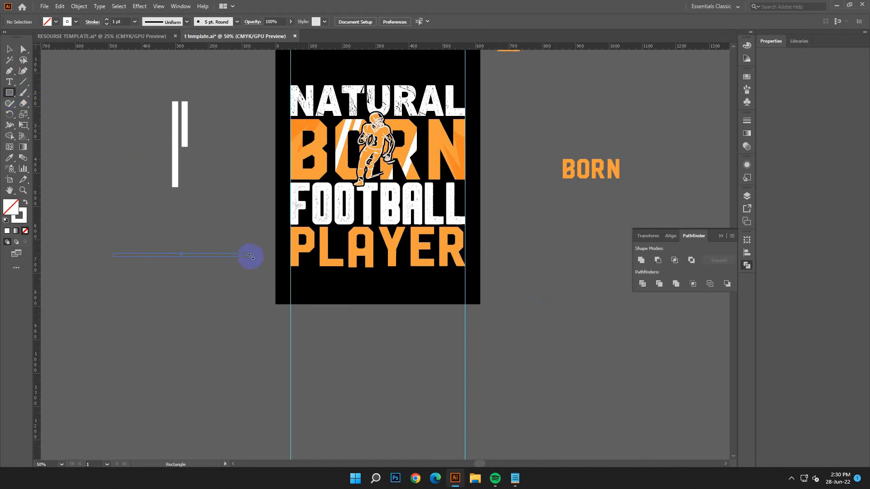
drag(251, 257, 250, 256)
click(9, 158)
click(317, 195)
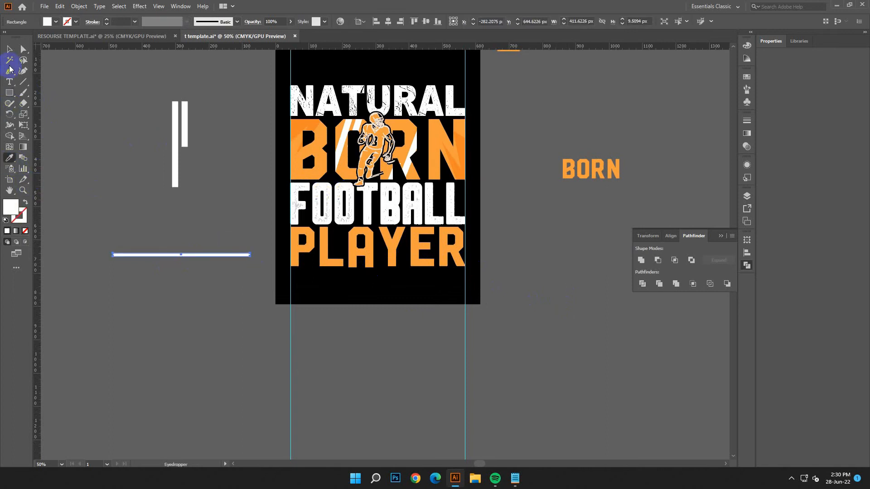
- Recolor the thin horizontal bar black, try duplicating it just below itself and undo the copy
click(416, 295)
key(v)
click(163, 211)
drag(253, 260, 203, 226)
shift+click(205, 220)
key(ctrl+z)
key(ctrl+z)
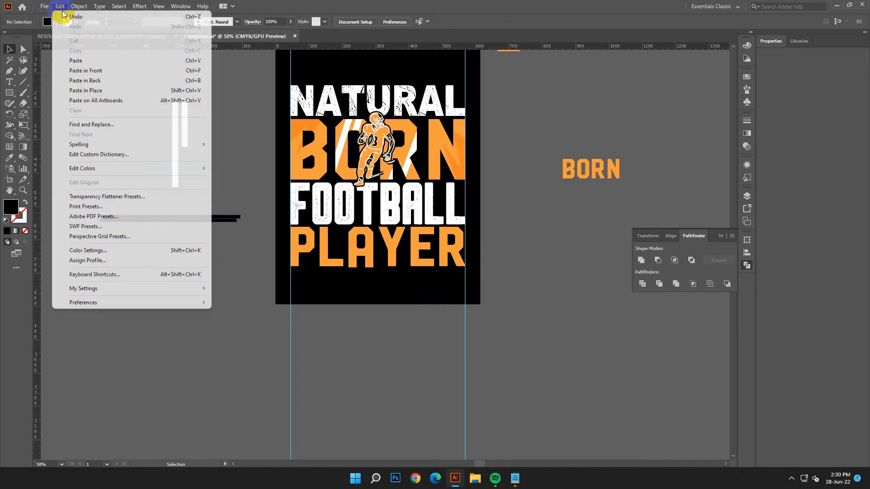
click(249, 302)
- Copy the black bar just below itself and shorten the copy from its left end to about 347 px
key(ctrl+plus)
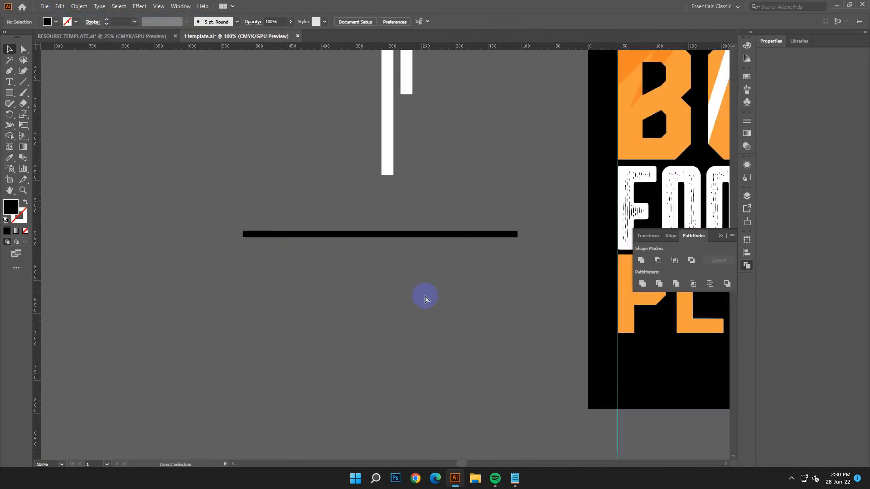
key(ctrl+plus)
drag(426, 223, 419, 241)
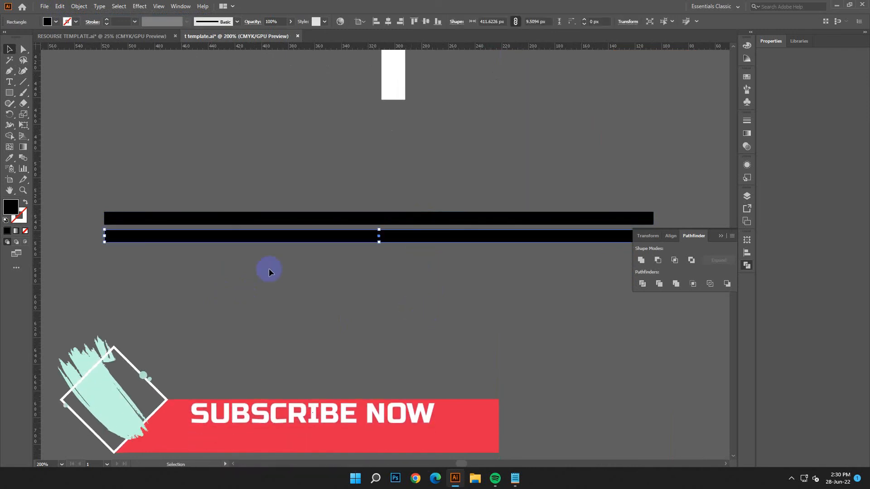
drag(107, 236, 191, 240)
click(203, 278)
- Copy the shortened bar just below itself and shorten this third bar further from its left end
drag(462, 235, 462, 255)
key(Up)
click(516, 344)
click(219, 252)
drag(190, 254, 302, 253)
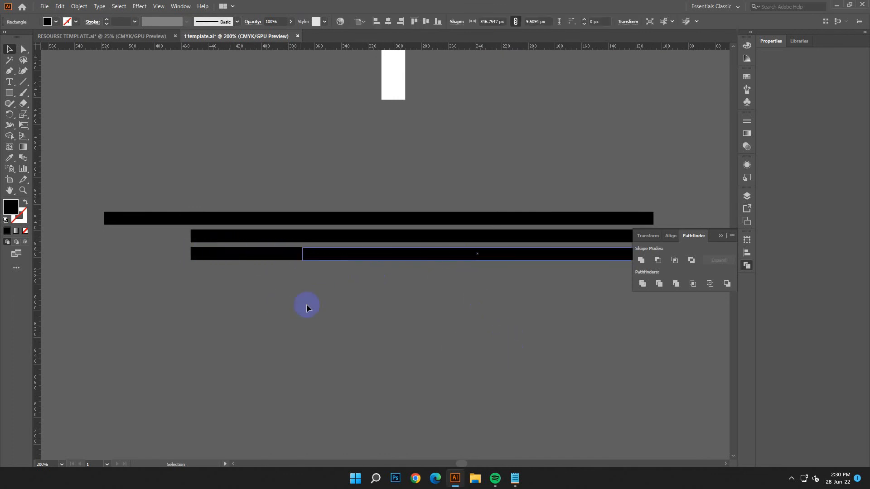
- Group the three staggered black bars and place them below the artboard, tilted slightly upward to the right
key(ctrl+a)
key(ctrl+g)
key(ctrl+minus)
key(ctrl+minus)
key(ctrl+minus)
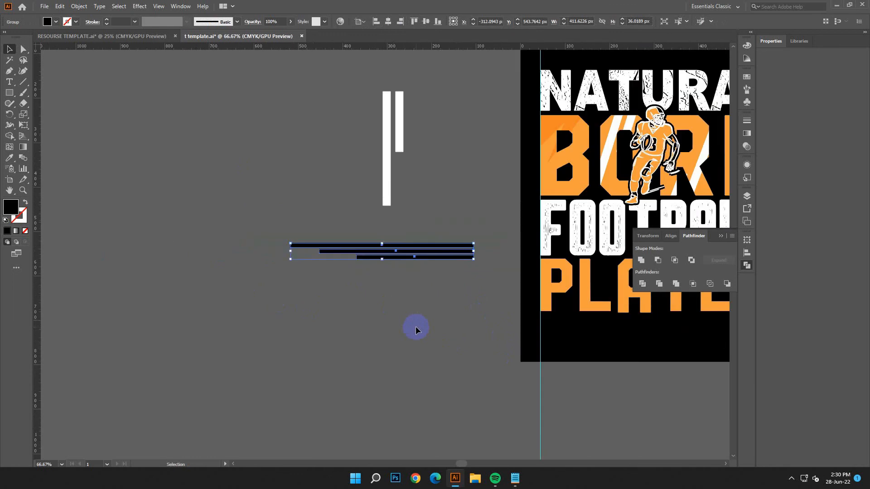
drag(488, 330, 505, 273)
drag(423, 278, 437, 257)
click(450, 306)
drag(488, 236, 458, 358)
click(464, 335)
click(483, 300)
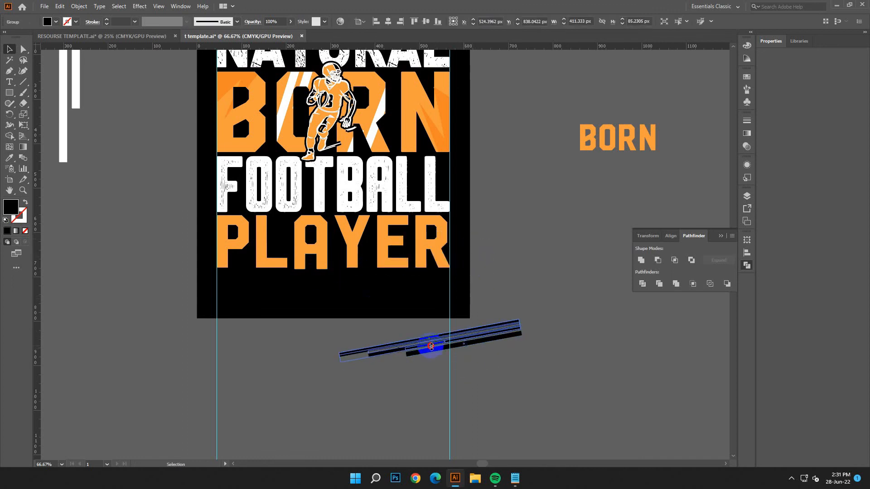
- Reposition the tilted black bars below the artboard and delete them
click(449, 379)
mouse_move(488, 344)
mouse_down()
mouse_move(458, 237)
mouse_move(501, 336)
mouse_up()
click(491, 334)
key(Delete)
- Delete the spare BORN text and the orange square beside the artboard
drag(456, 256, 544, 315)
scroll(544, 315, up, 2)
key(ctrl+minus)
drag(550, 122, 468, 185)
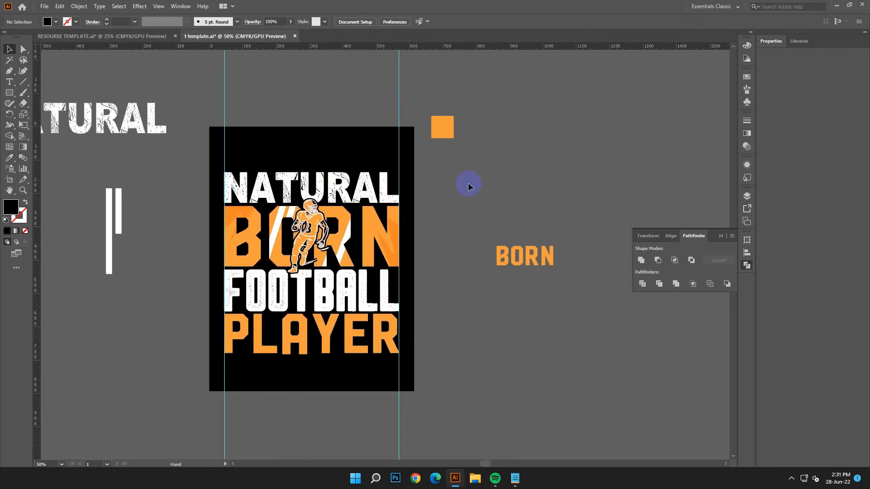
drag(562, 303, 544, 260)
key(Delete)
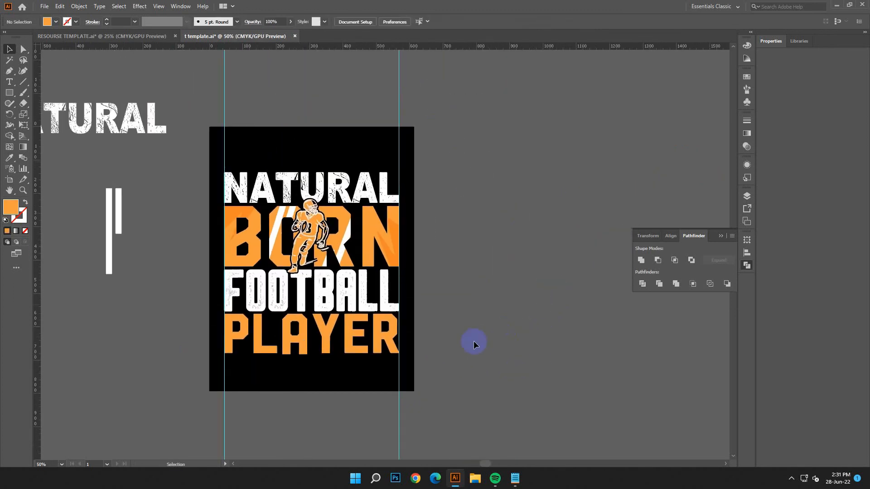
- Delete the spare NATURAL text and the two white bars outside the artboard
drag(474, 341, 543, 229)
key(ctrl+minus)
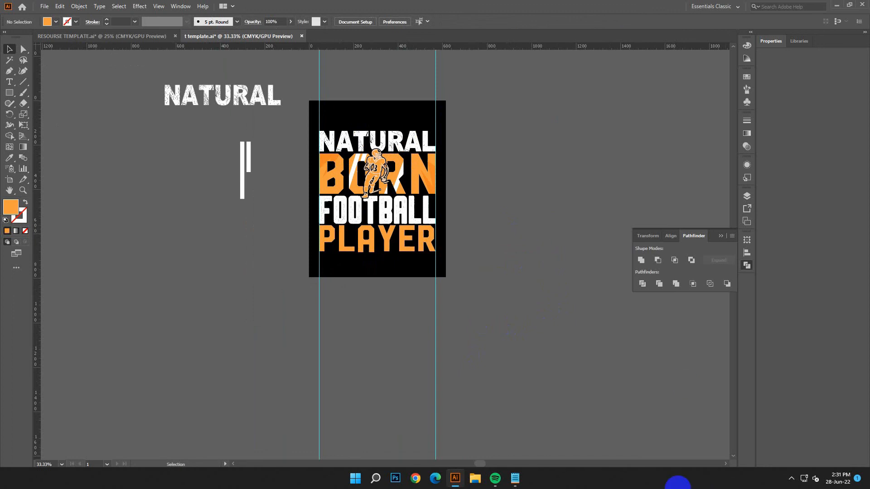
scroll(470, 217, up, 2)
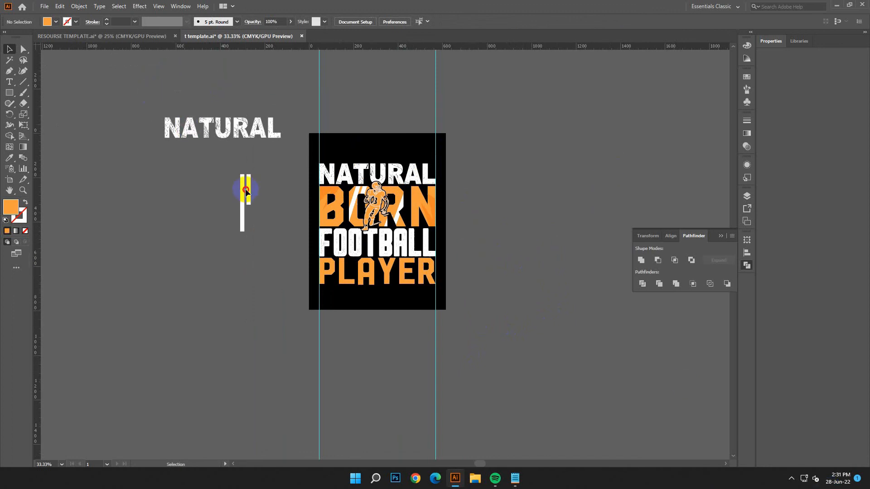
drag(292, 232, 292, 232)
key(Delete)
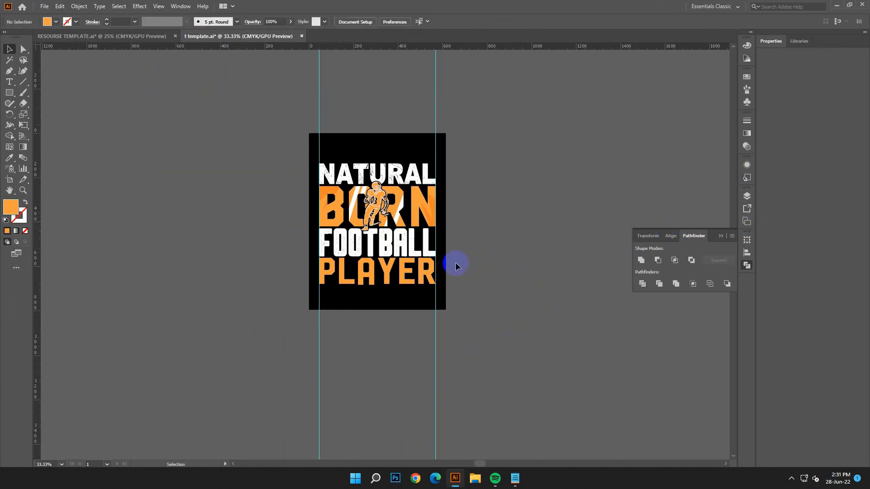
- Select the whole design, lettering and player included, and expand it into plain shapes
drag(443, 300, 443, 301)
click(80, 10)
click(102, 124)
click(78, 6)
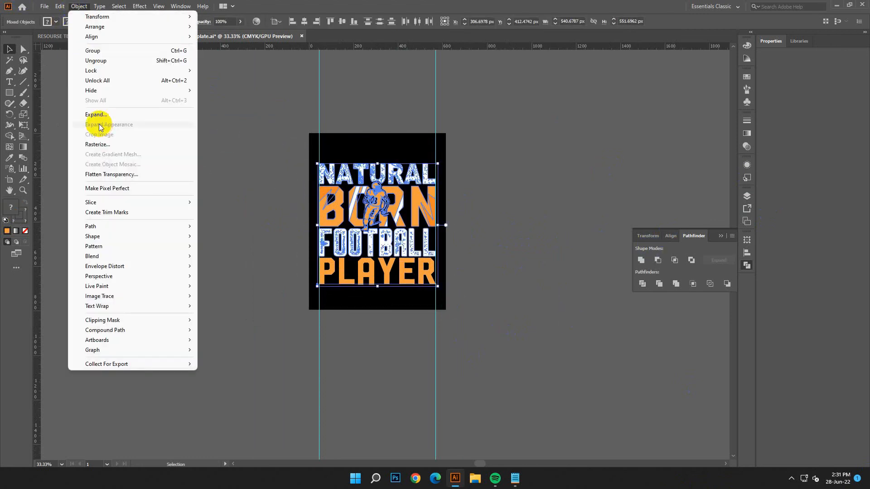
click(96, 115)
click(405, 290)
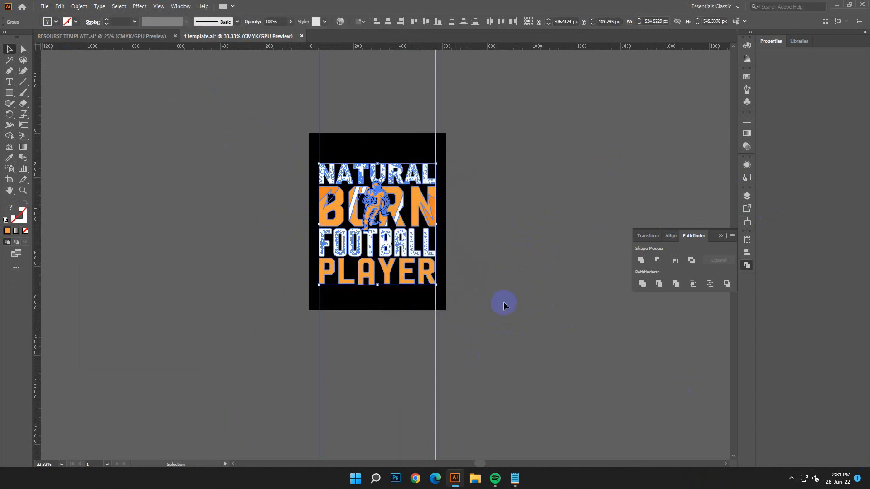
click(84, 6)
click(110, 113)
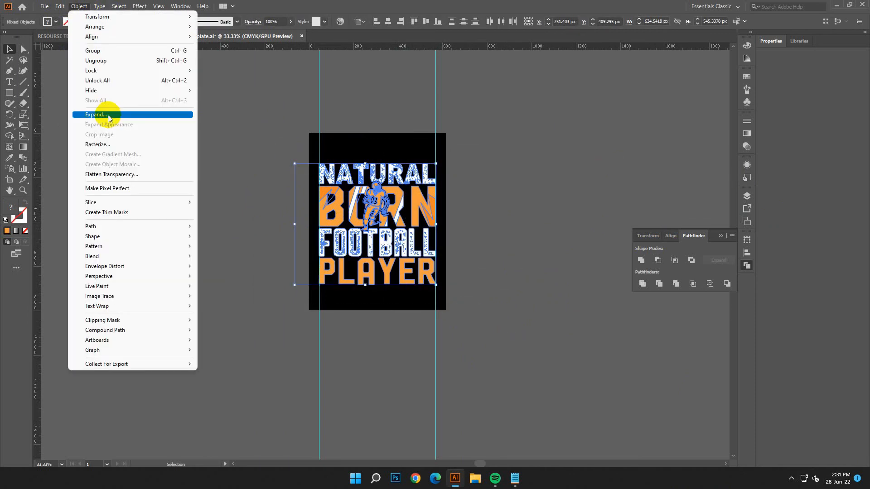
click(273, 165)
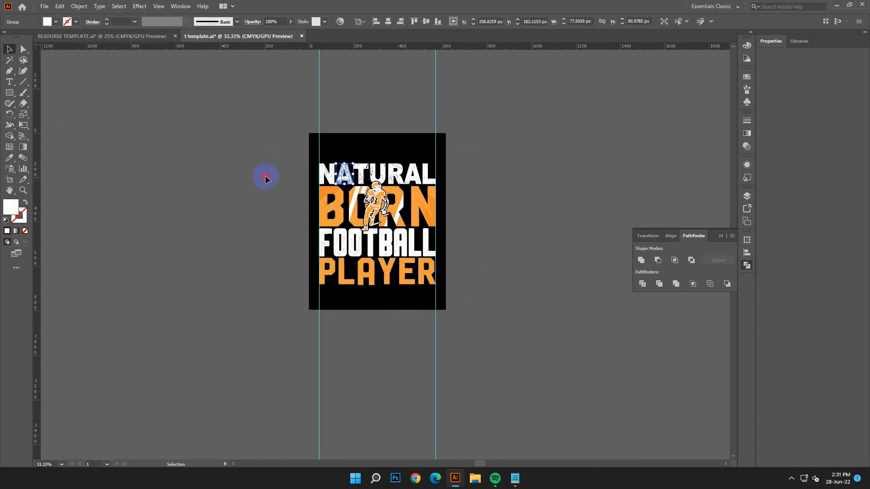
- Group the entire expanded design and center it horizontally and vertically on the artboard
drag(299, 301, 453, 272)
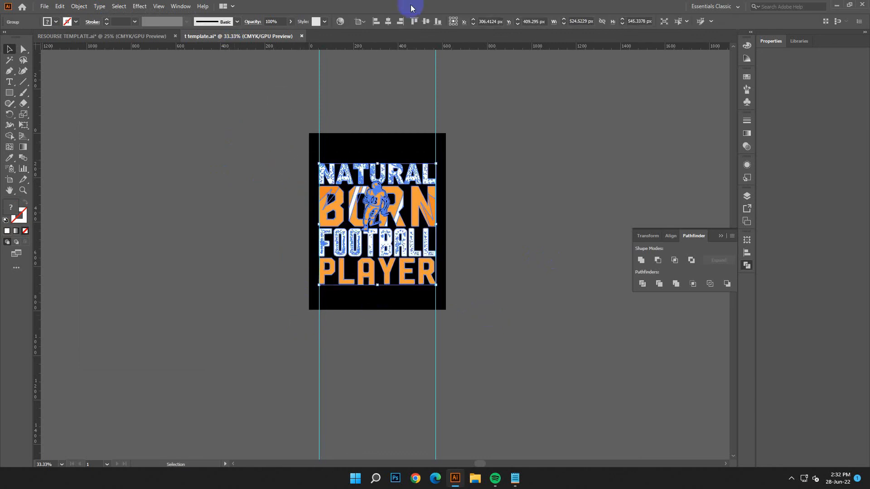
click(76, 6)
click(509, 325)
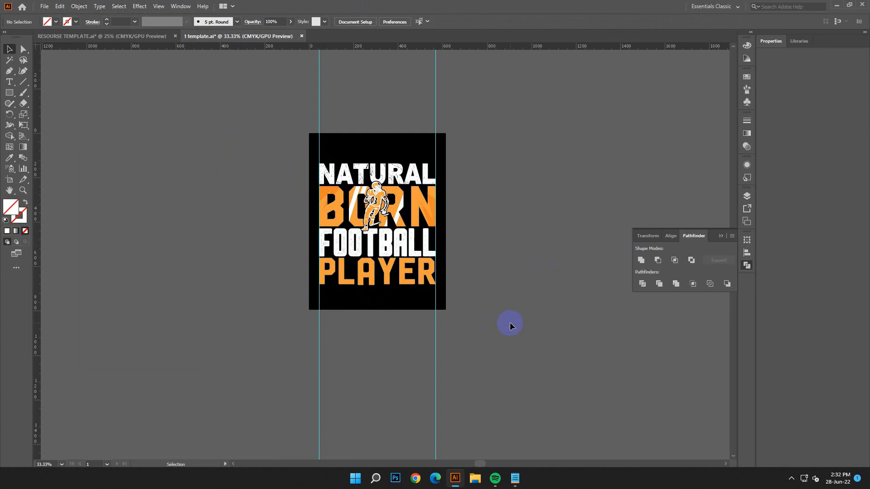
click(421, 190)
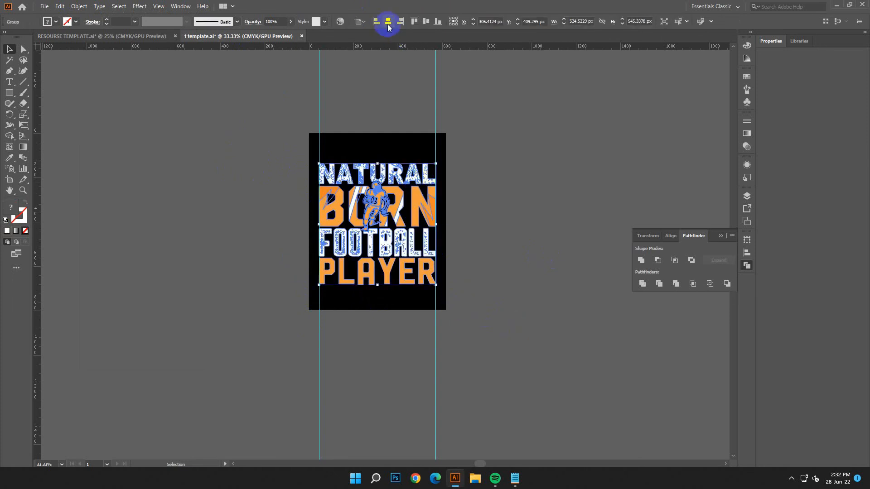
click(426, 21)
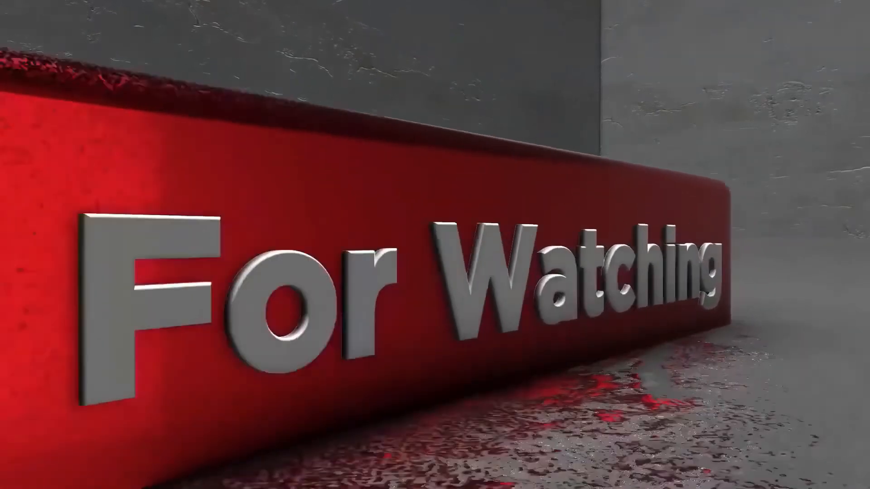